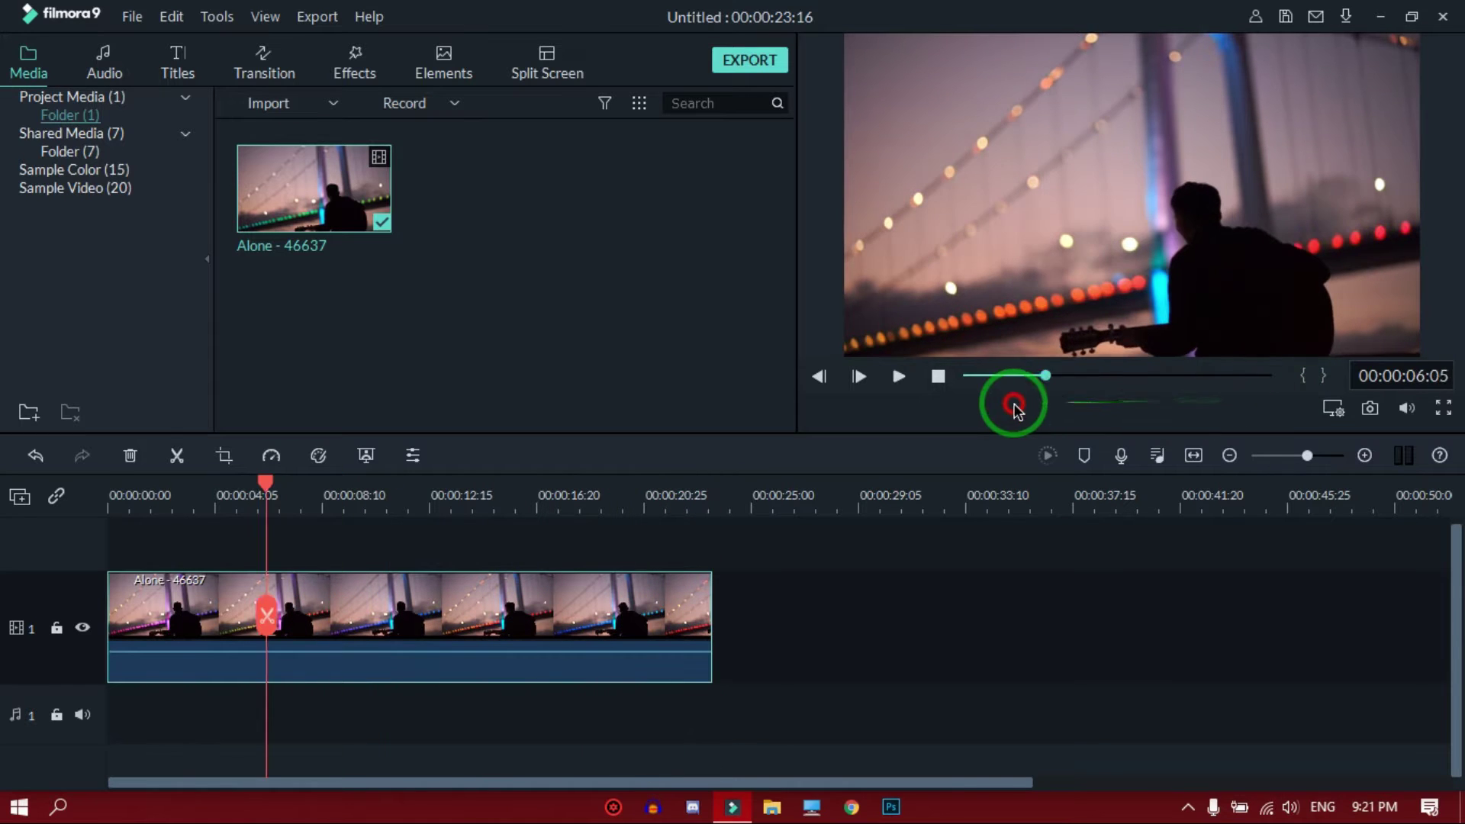
Step: Split the Alone - 46637 clip on the video track at about 00:00:04:11
click(274, 505)
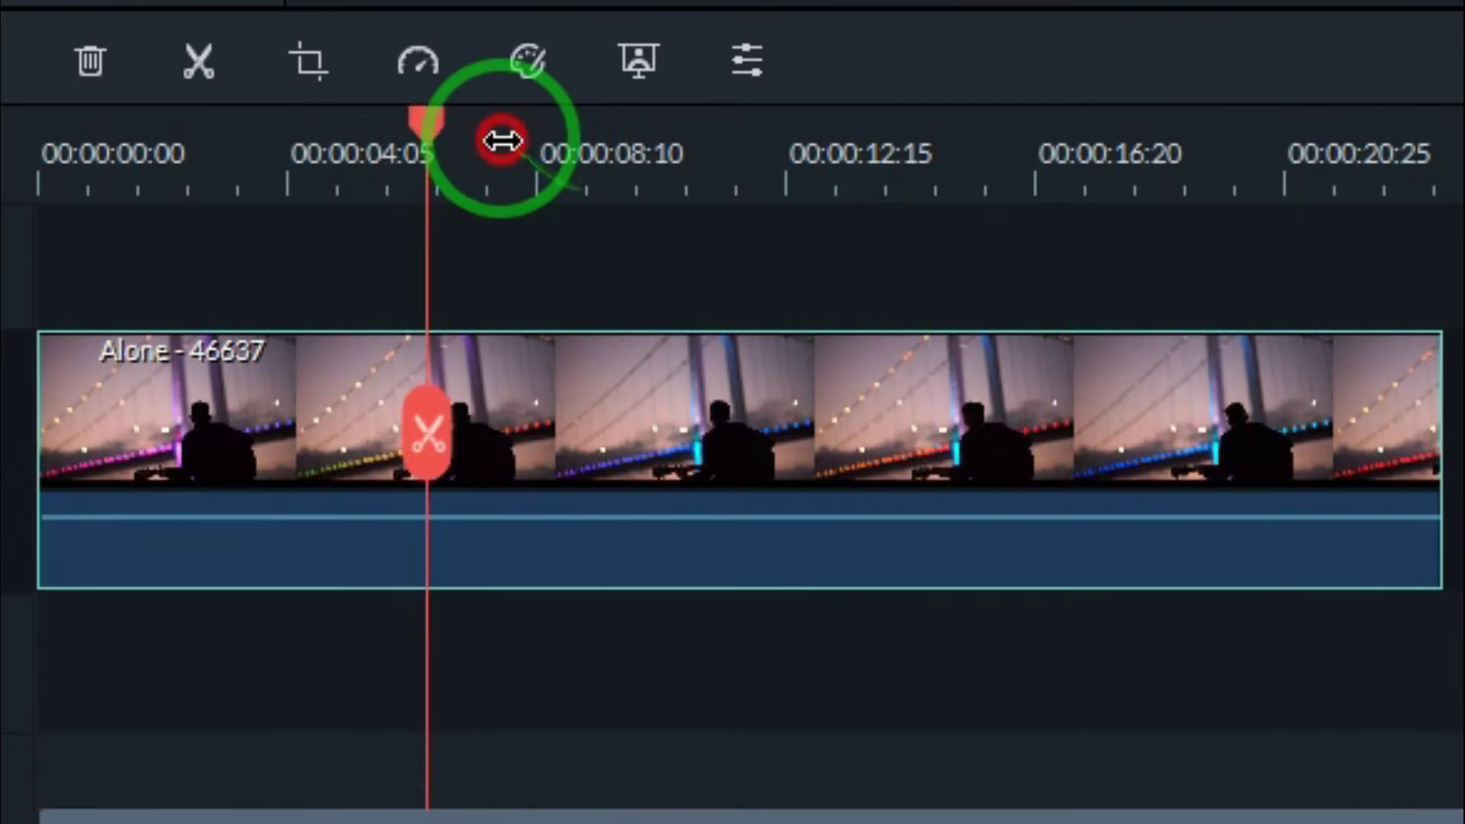
drag(501, 140, 299, 243)
click(296, 434)
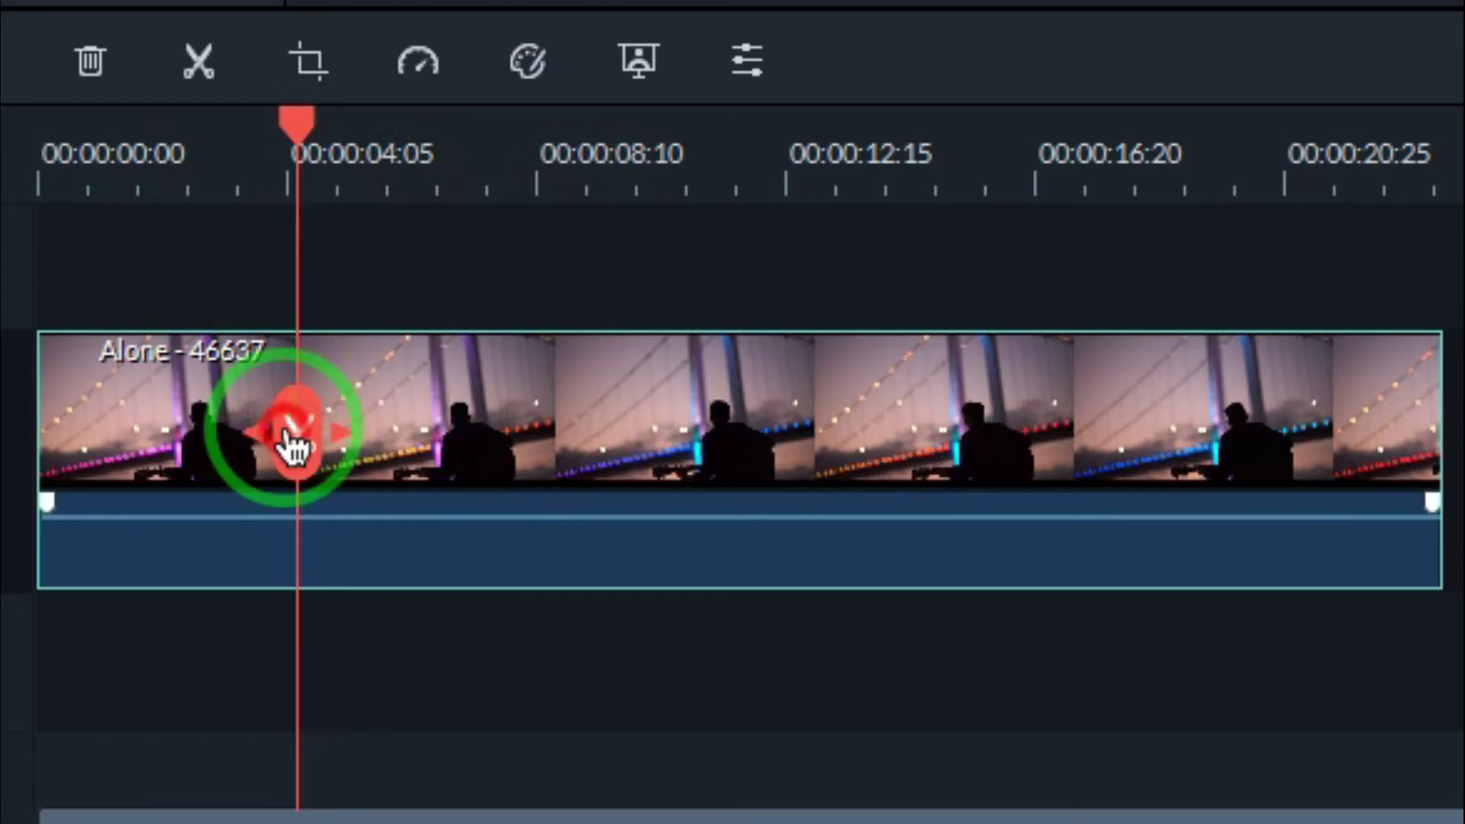
Step: Open the Pan & Zoom settings for the first segment and use the Custom ratio
click(232, 424)
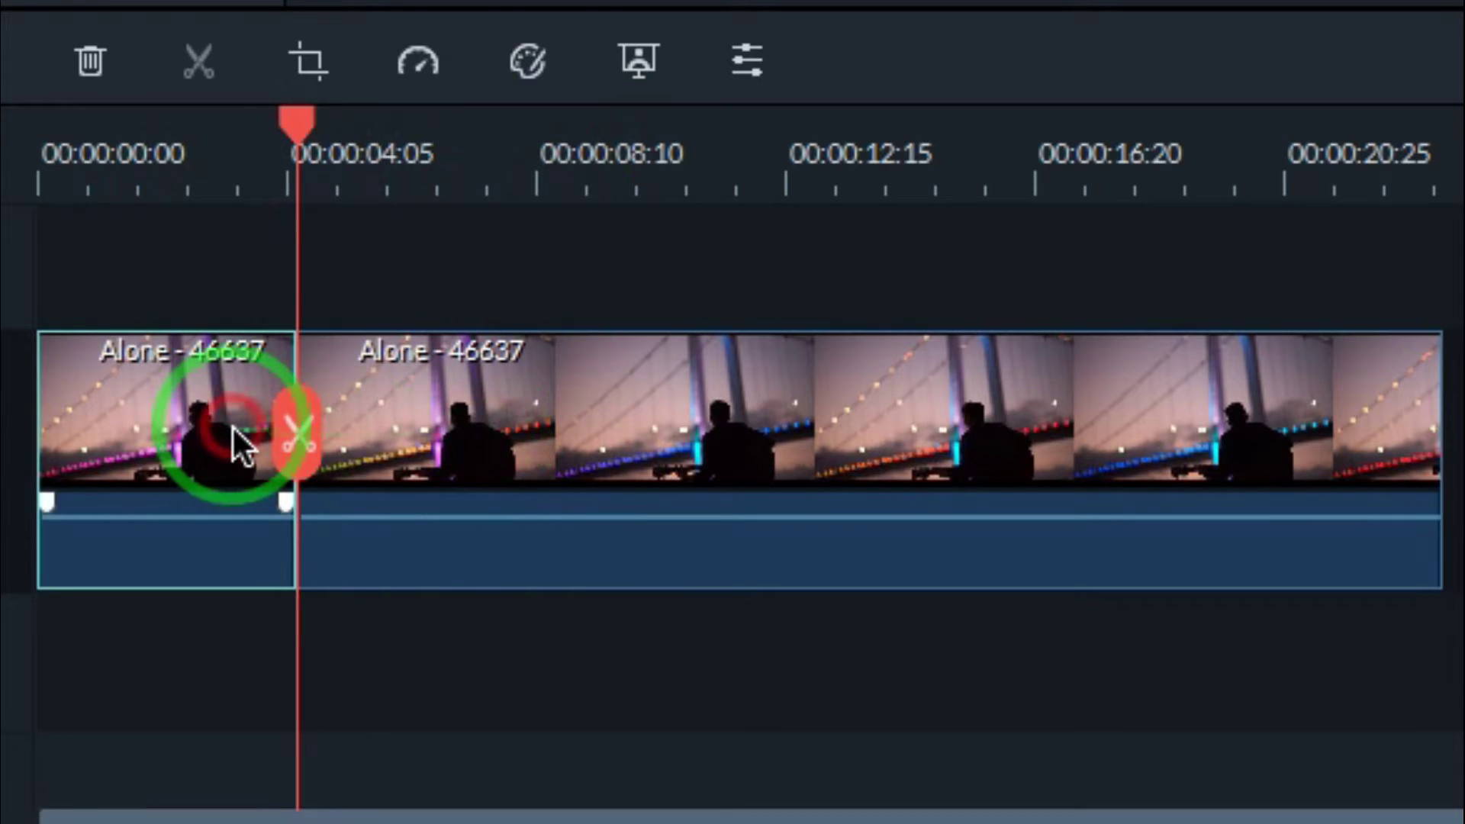
click(144, 418)
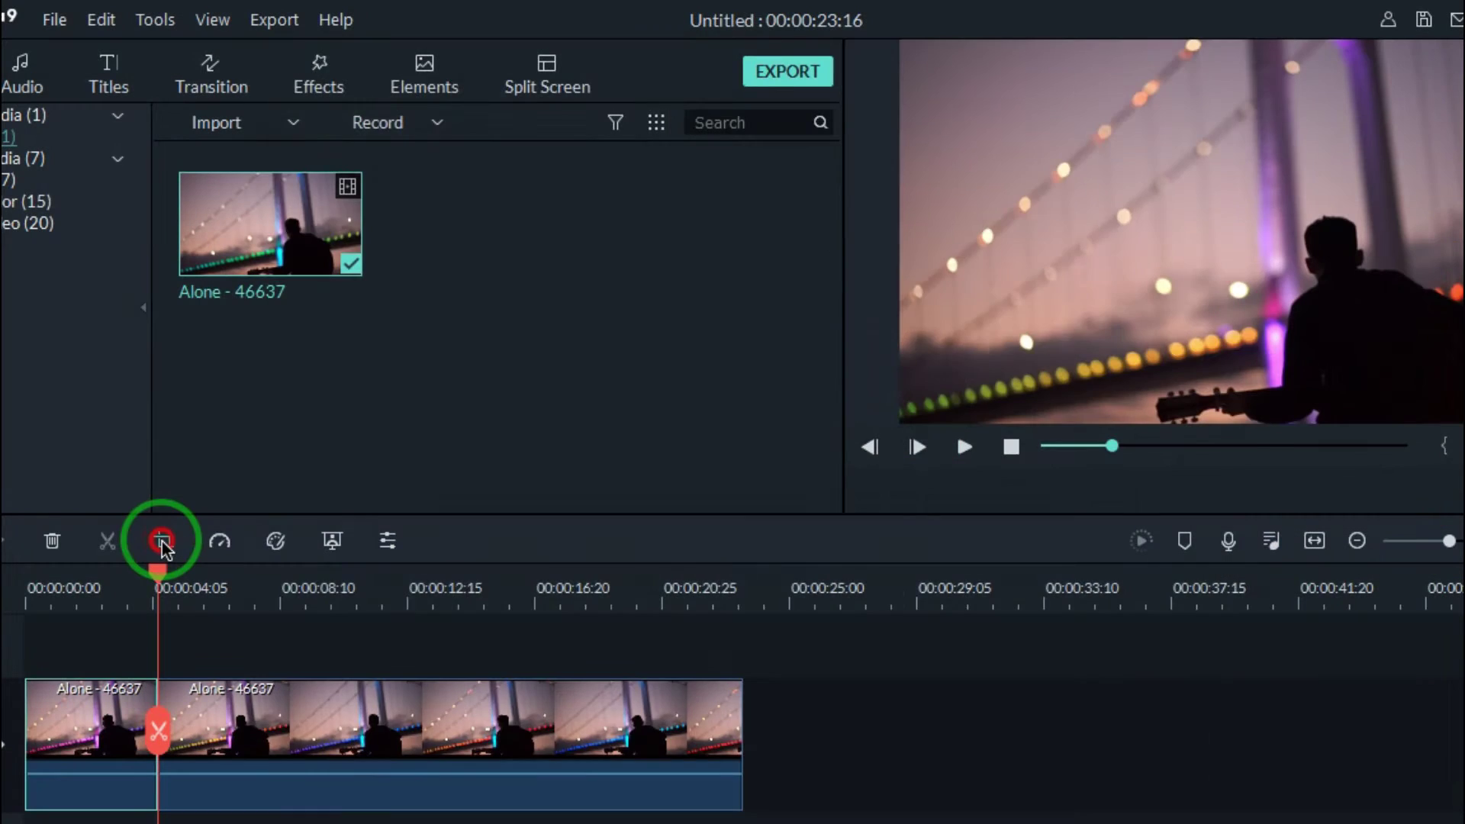
click(303, 58)
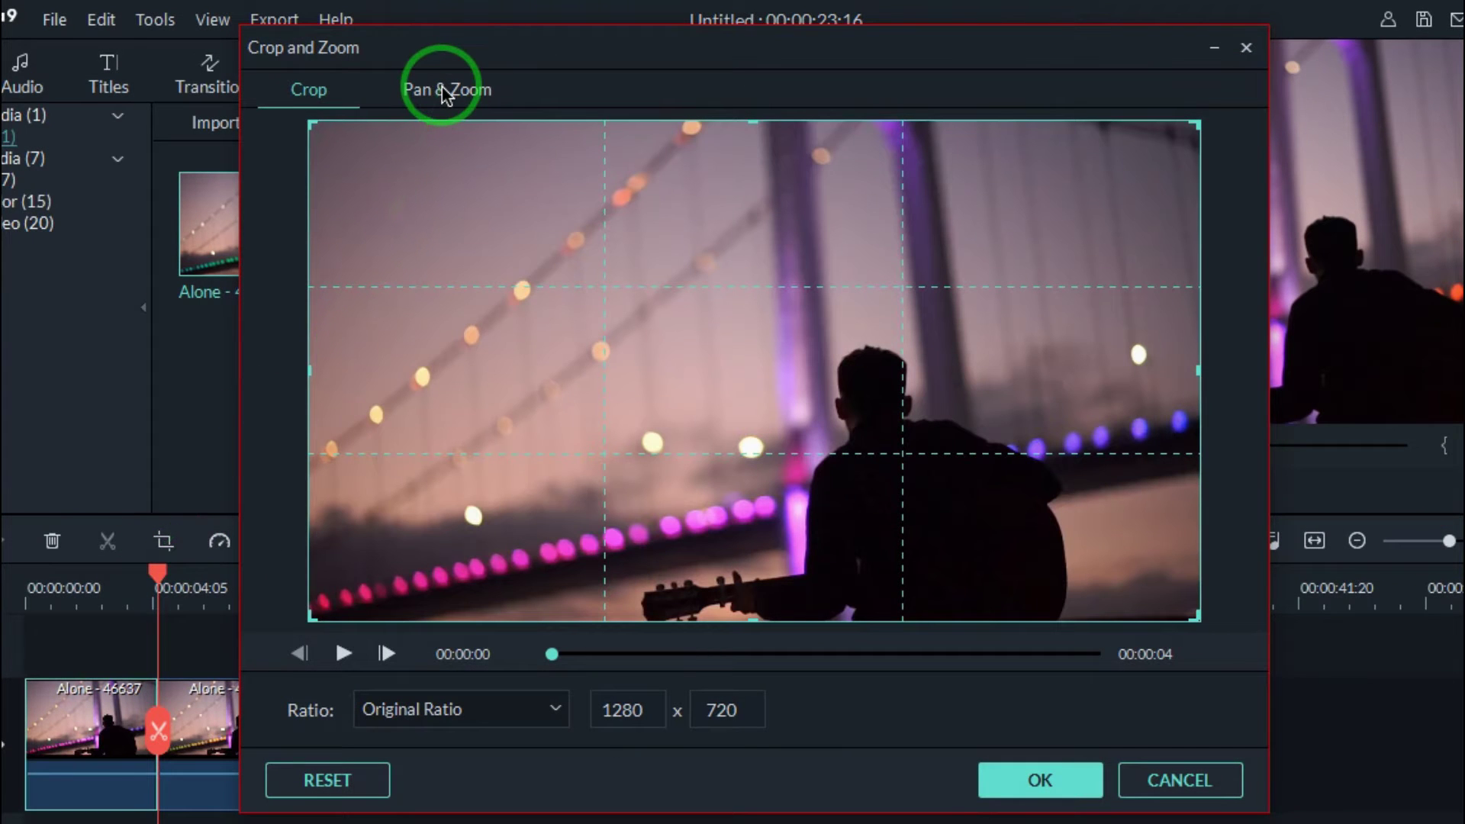
click(954, 418)
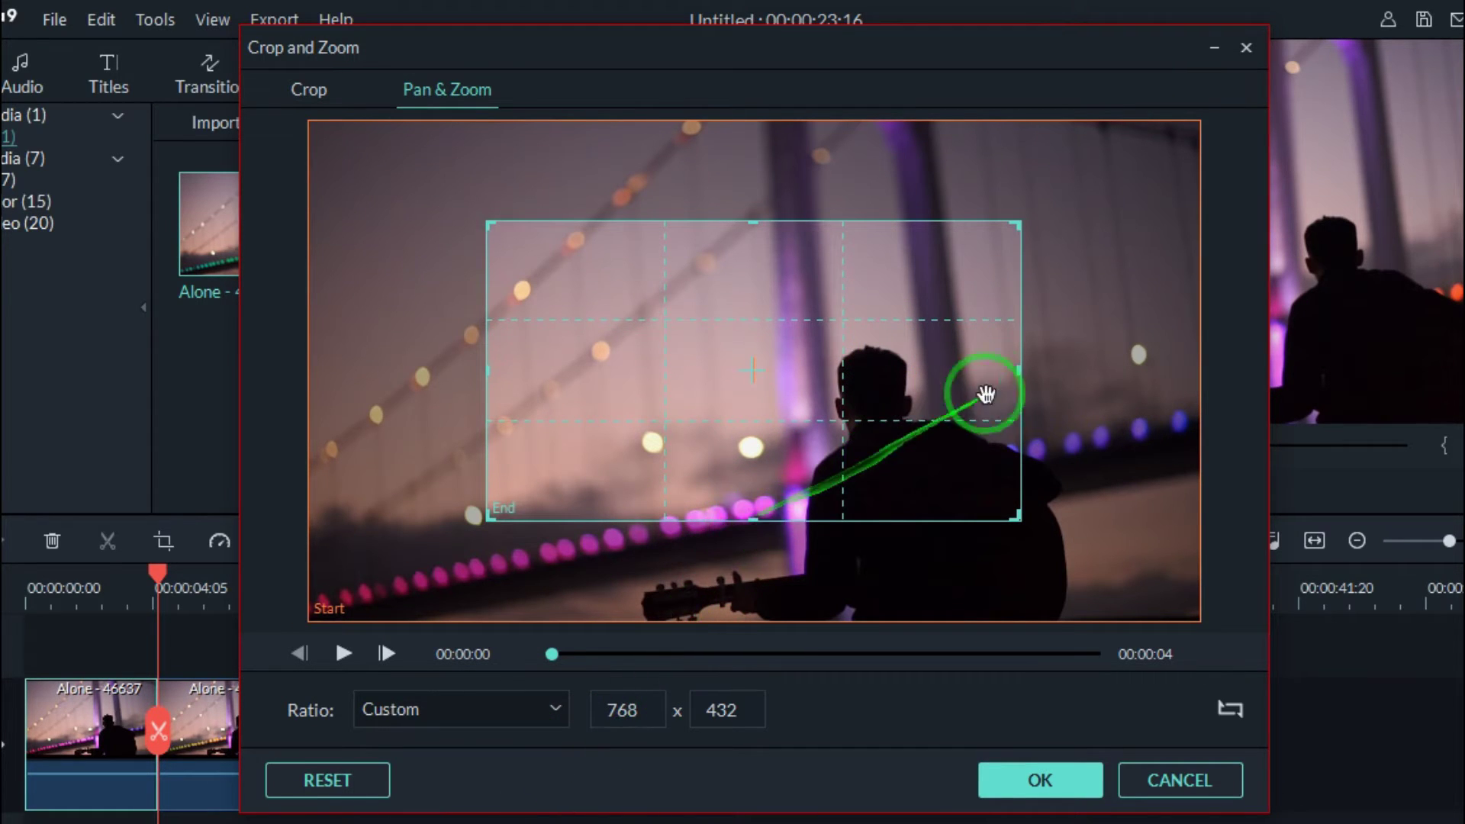
click(1019, 368)
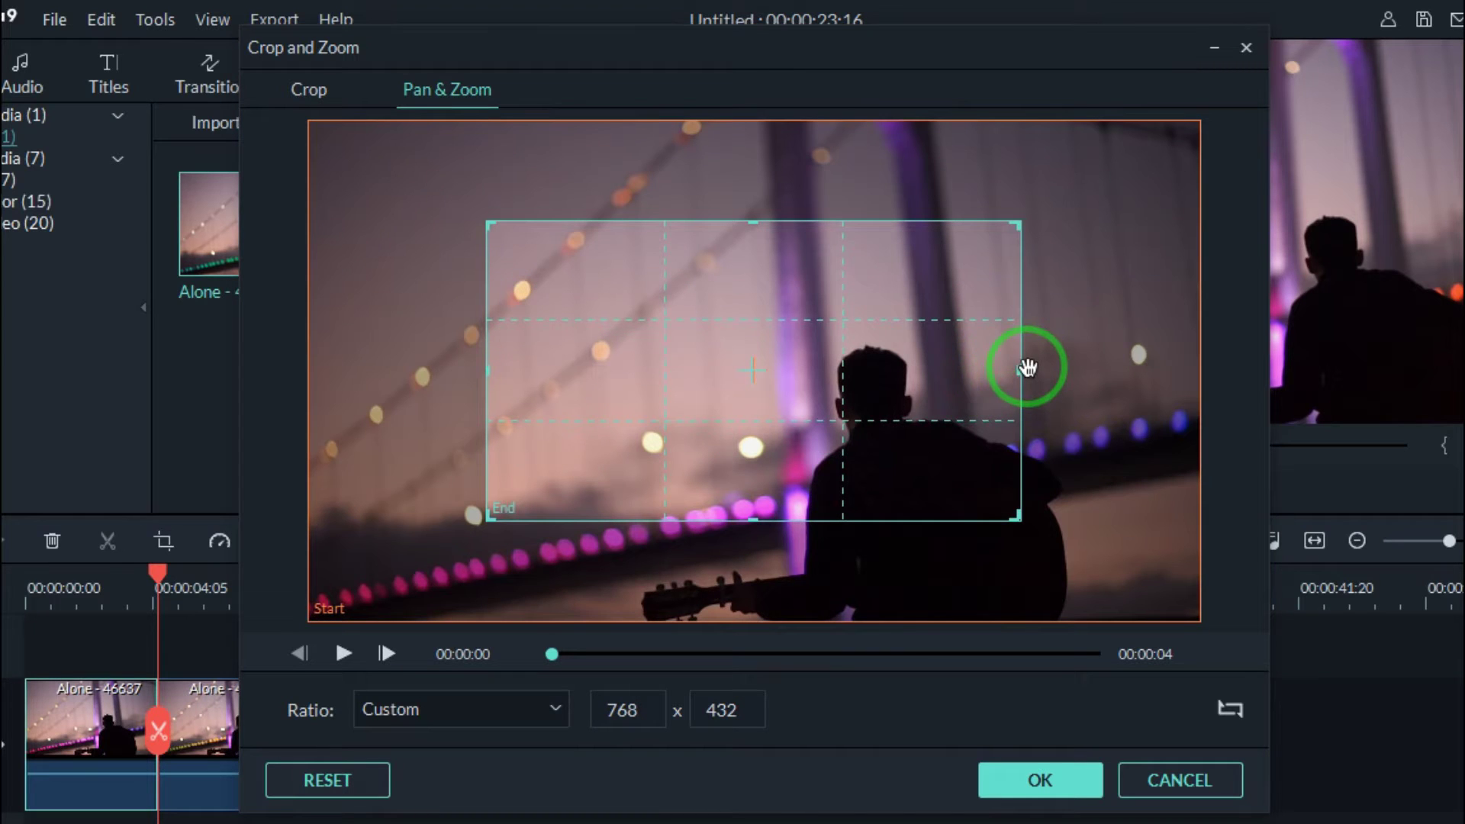
Step: Stretch the End frame to the full picture width and flatten it into a centred strip of 1280 x 53
drag(1020, 373, 1271, 383)
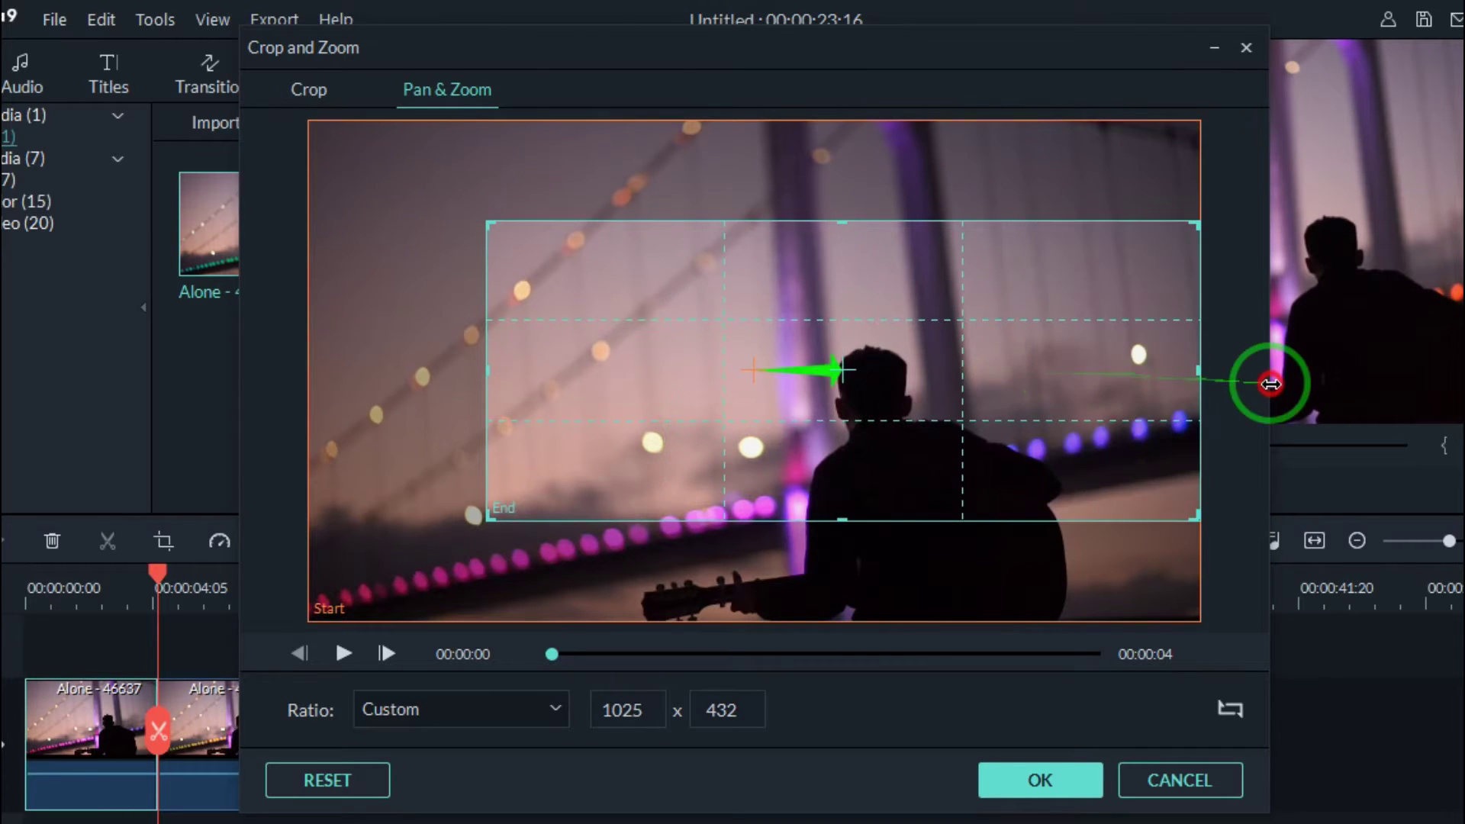
drag(489, 371, 207, 351)
drag(749, 226, 691, 374)
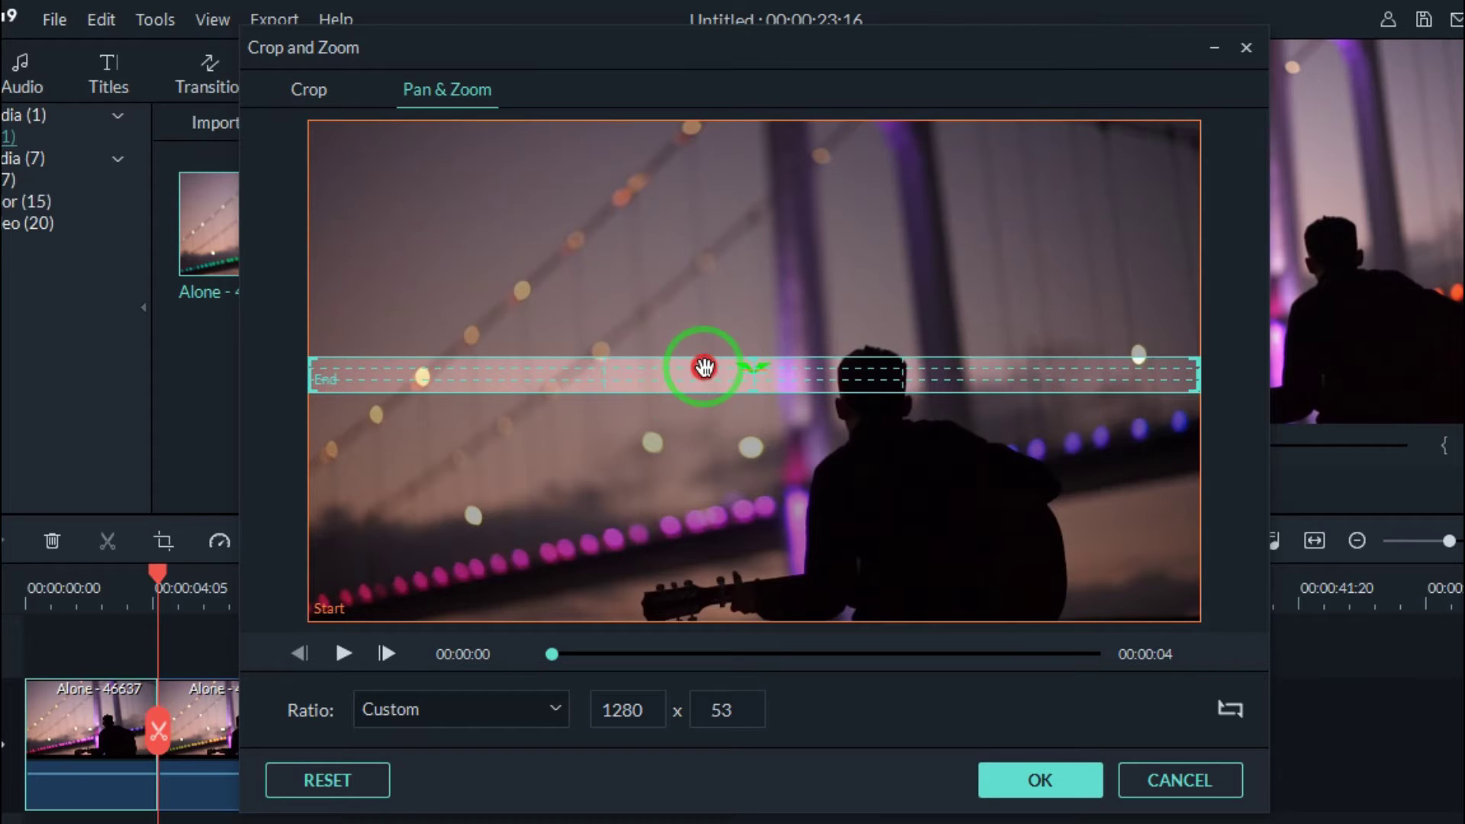
drag(703, 368, 703, 364)
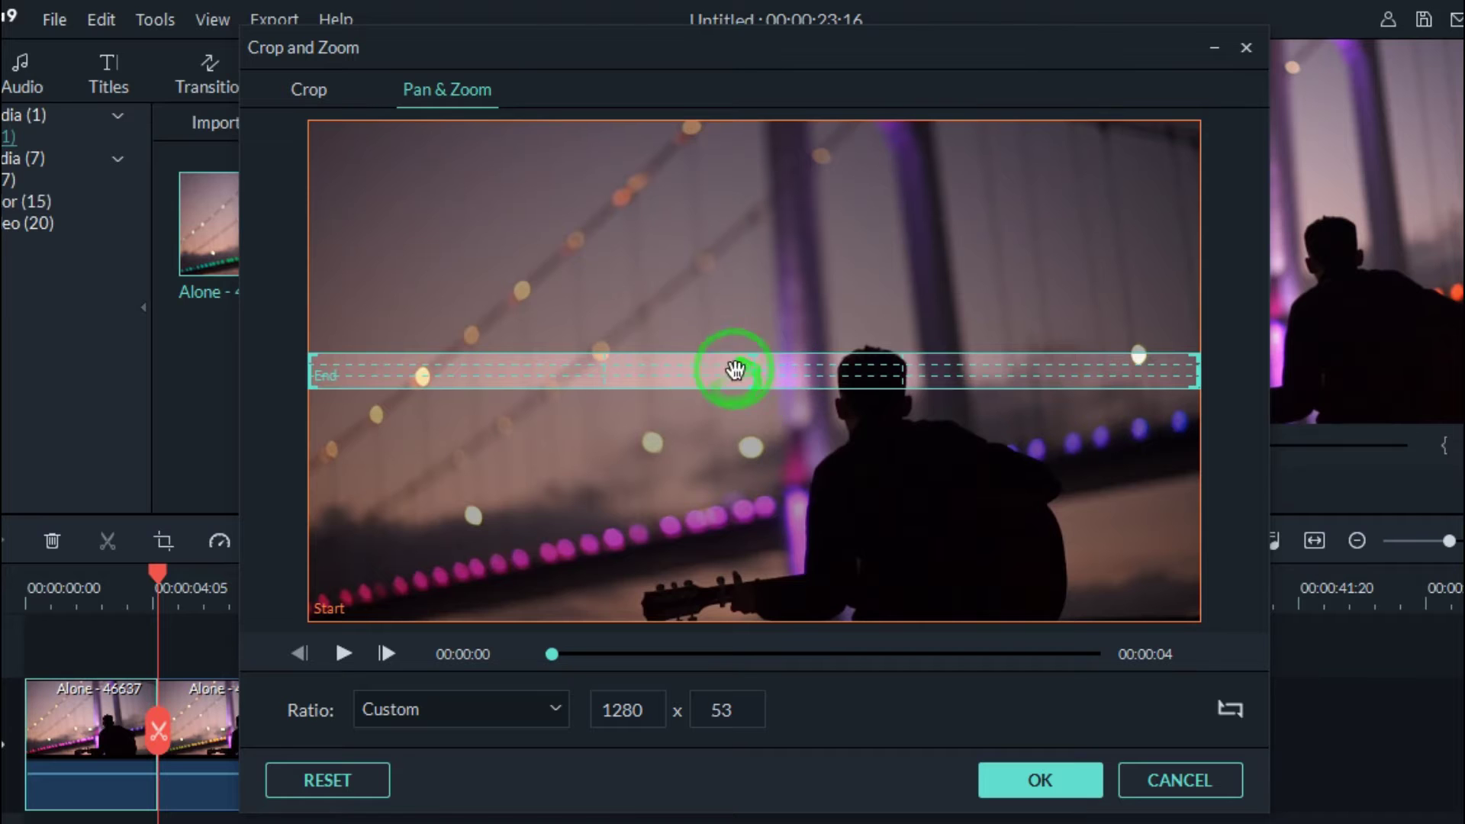
Step: Swap the Start and End frames so the strip comes first, preview the motion, and apply the pan and zoom
click(1229, 709)
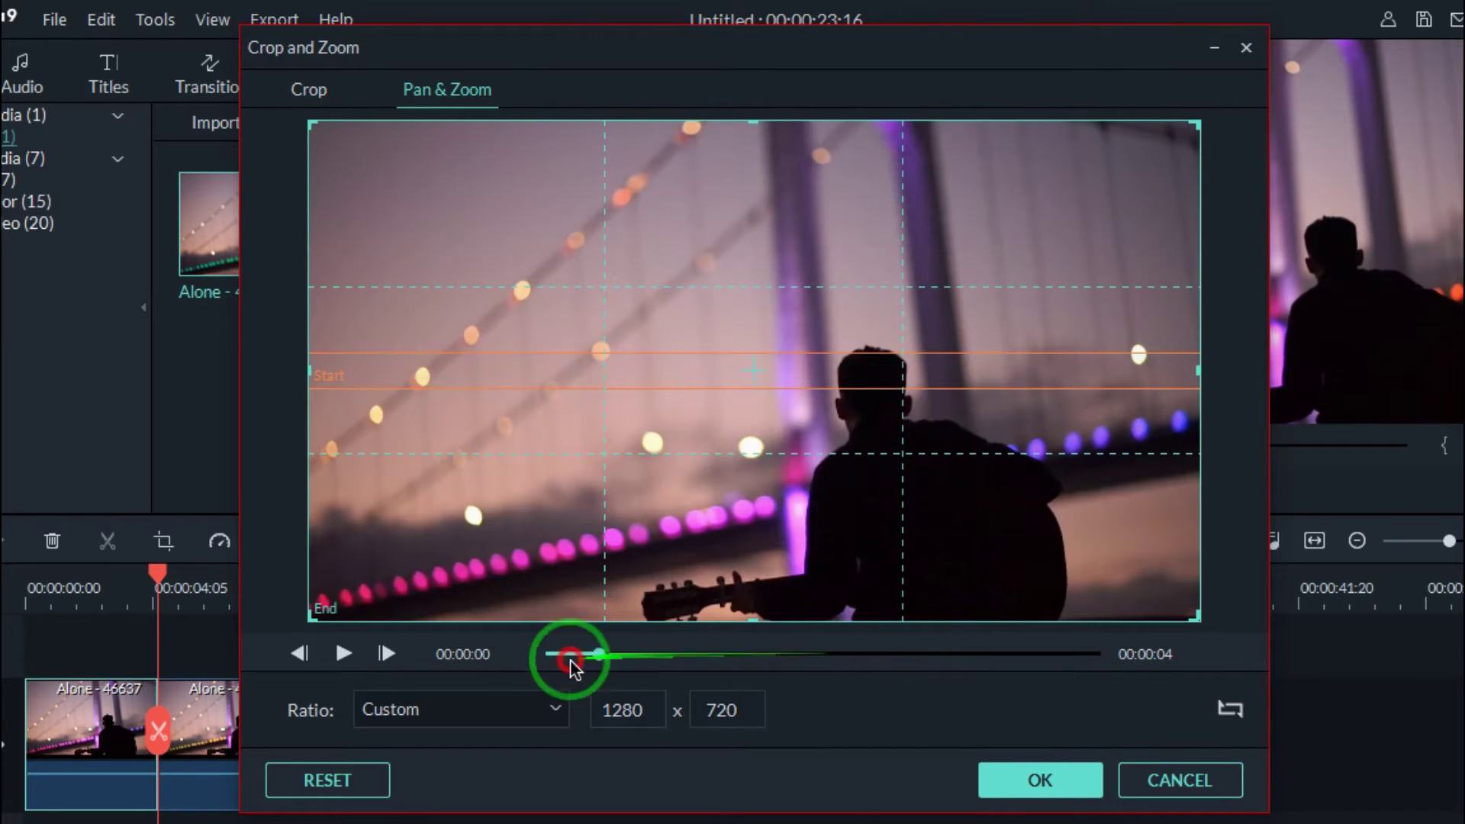
drag(572, 668, 430, 686)
click(345, 654)
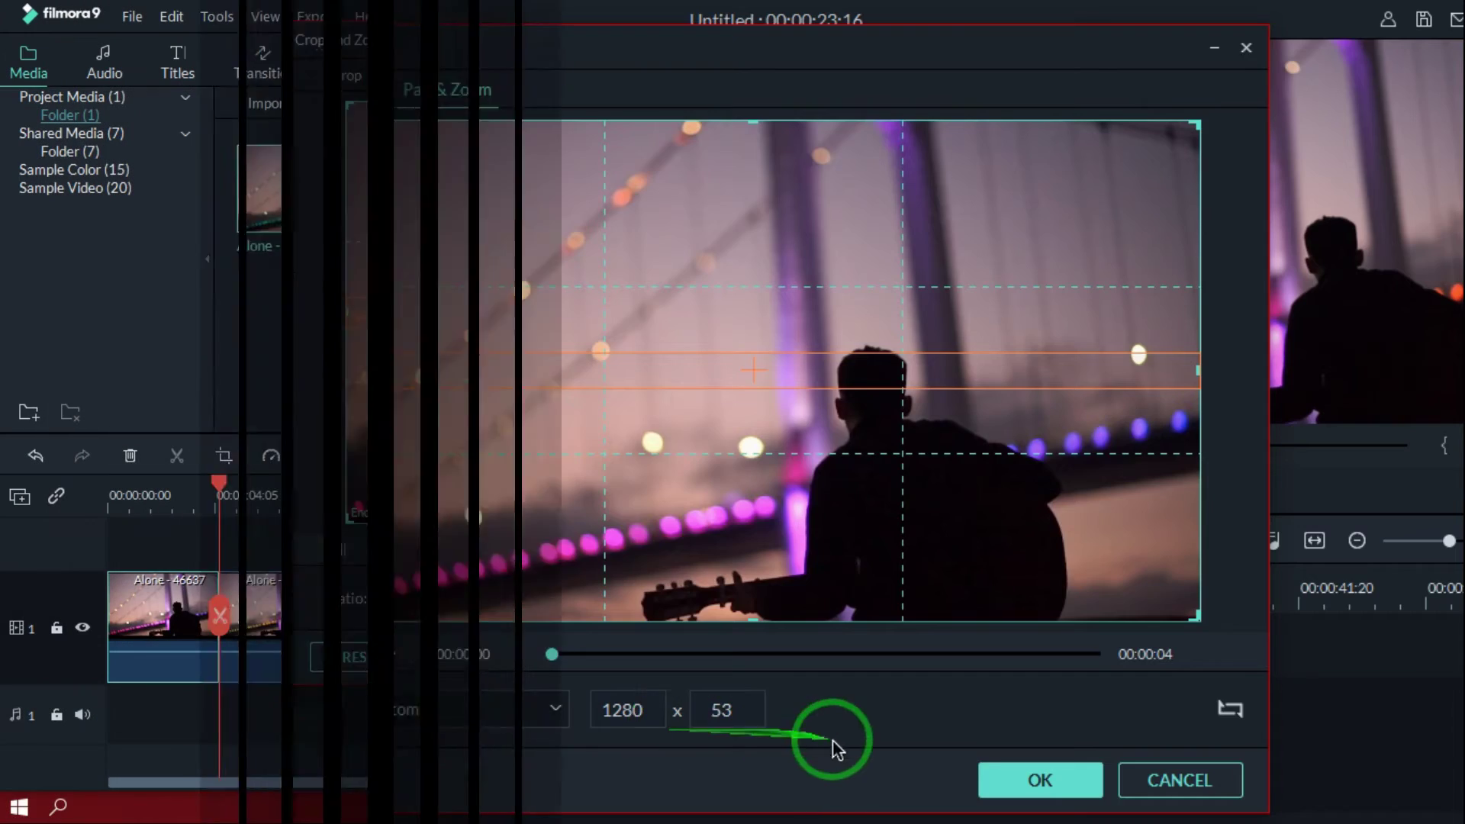
click(1007, 787)
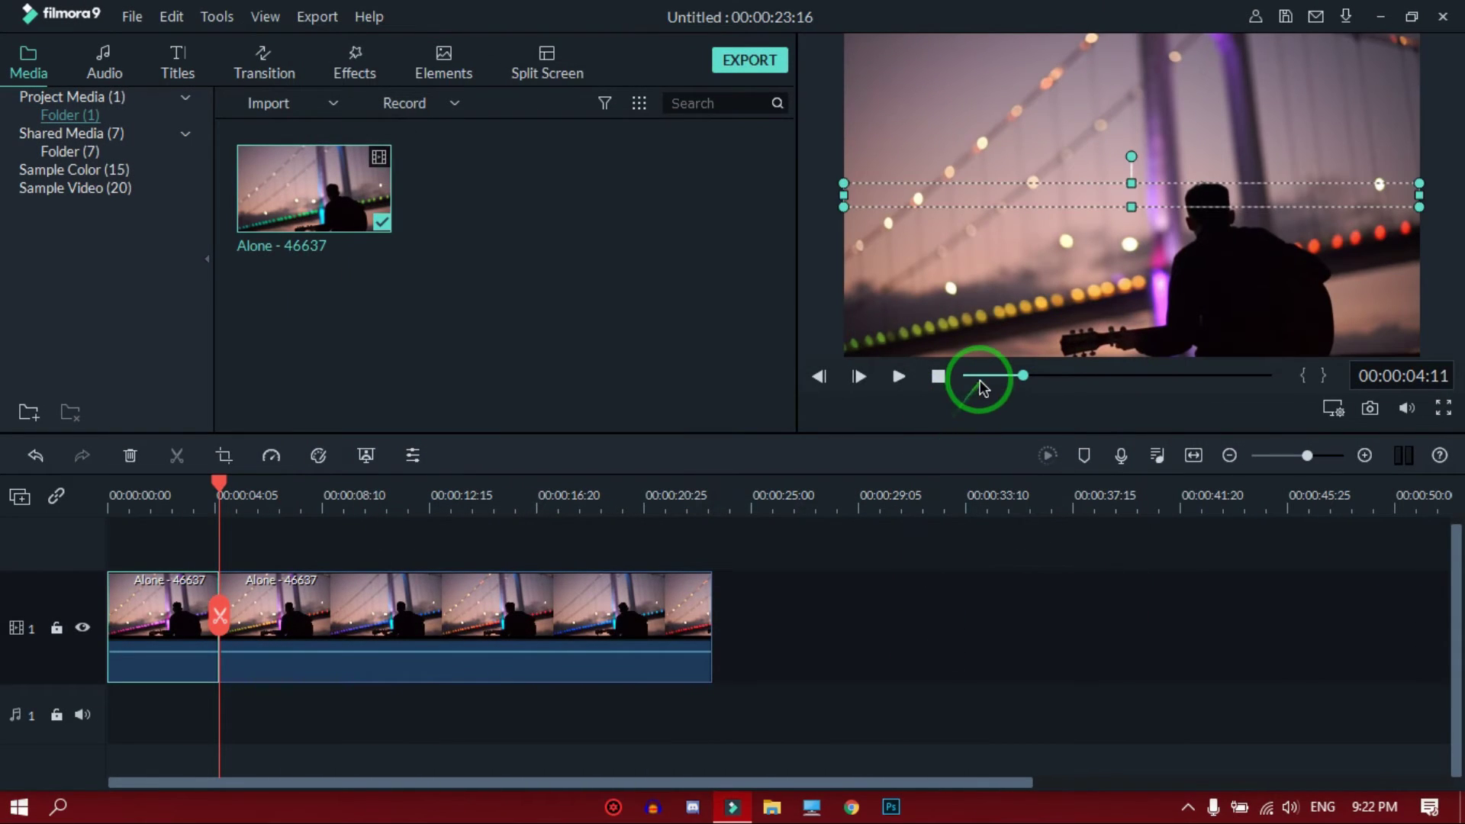
Step: Play the timeline from the beginning to check the opening-bars effect on the first segment
click(963, 379)
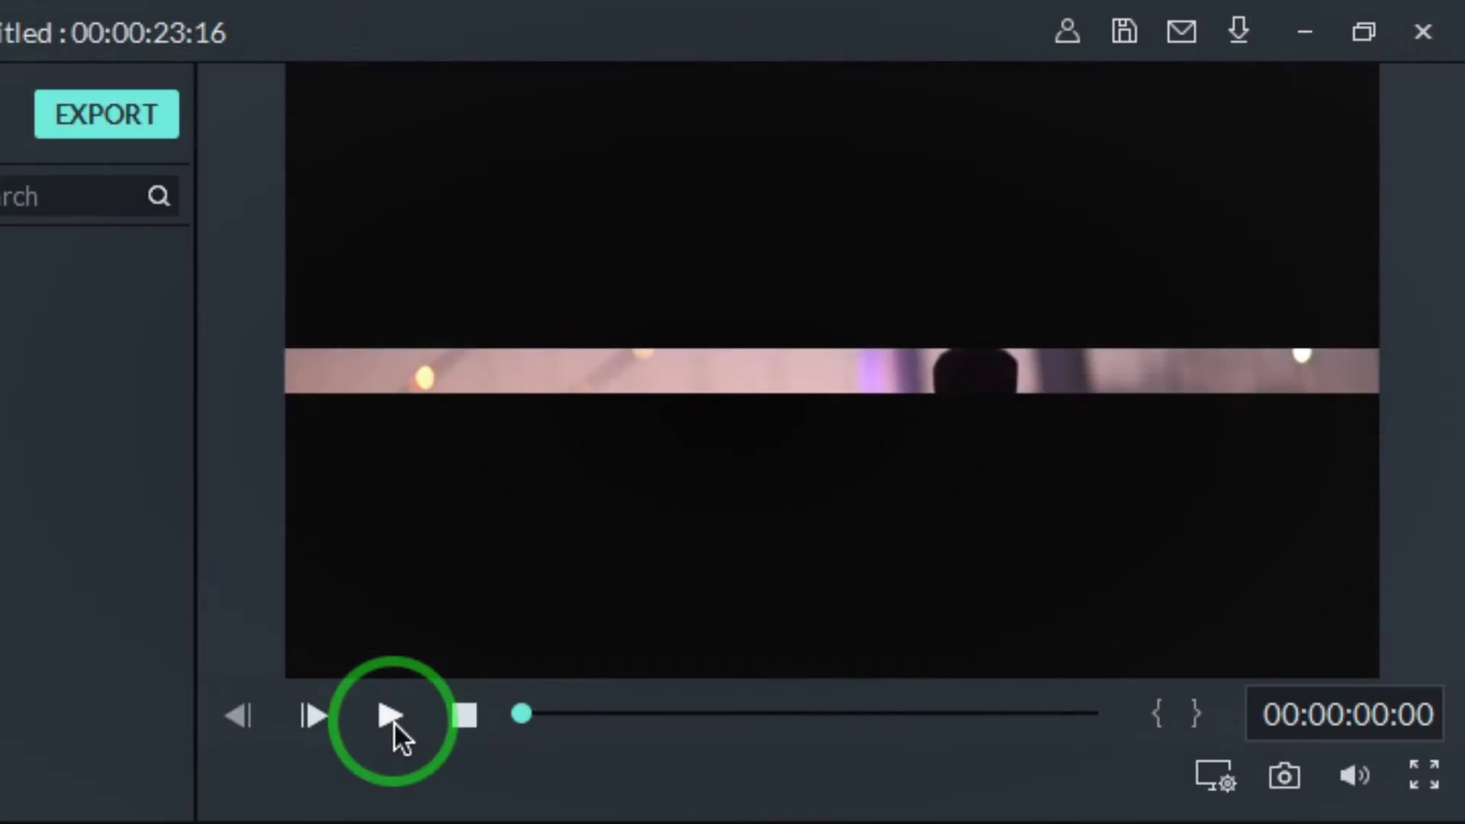
click(898, 377)
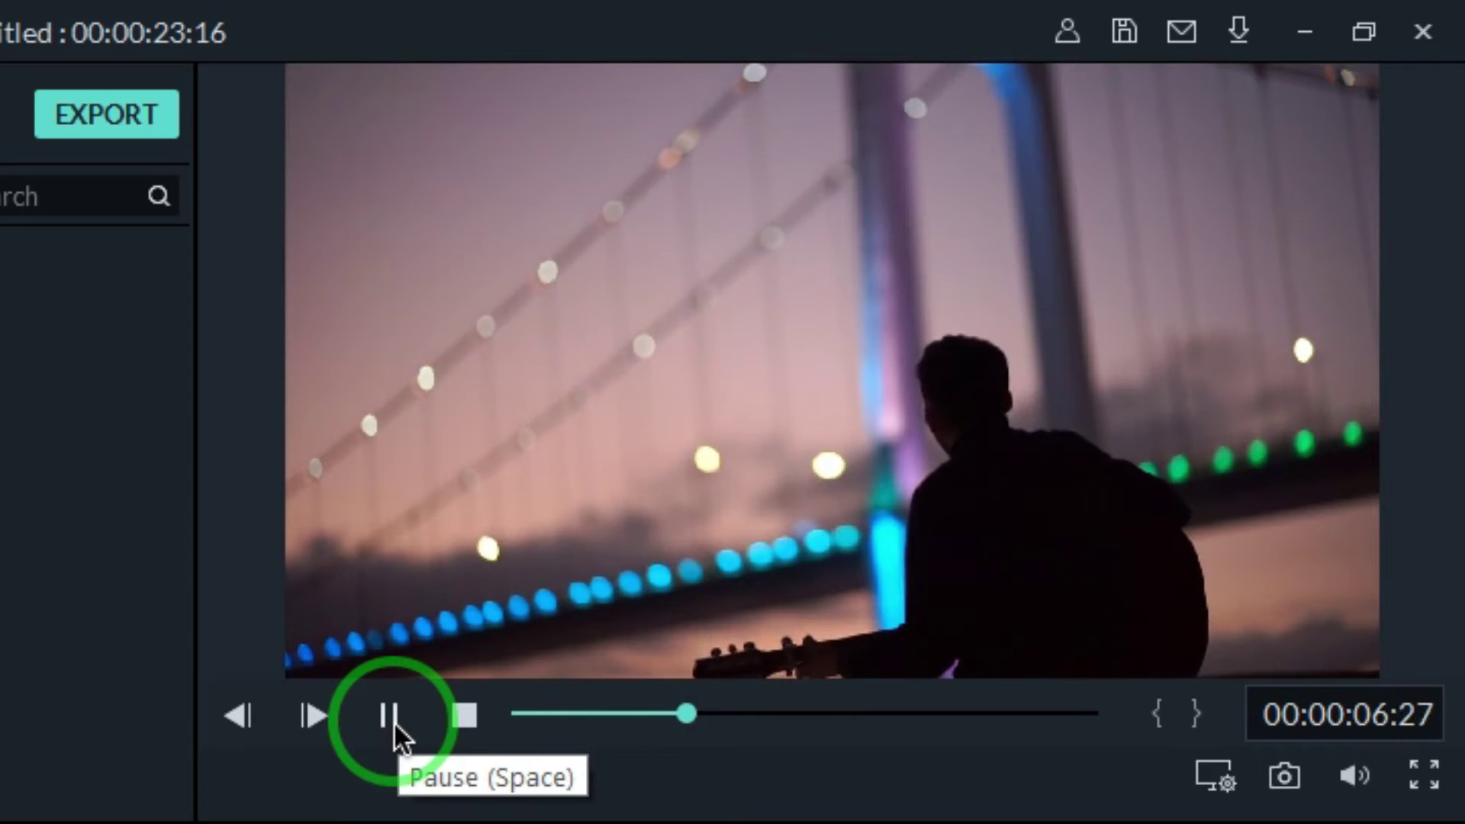
click(394, 721)
click(465, 715)
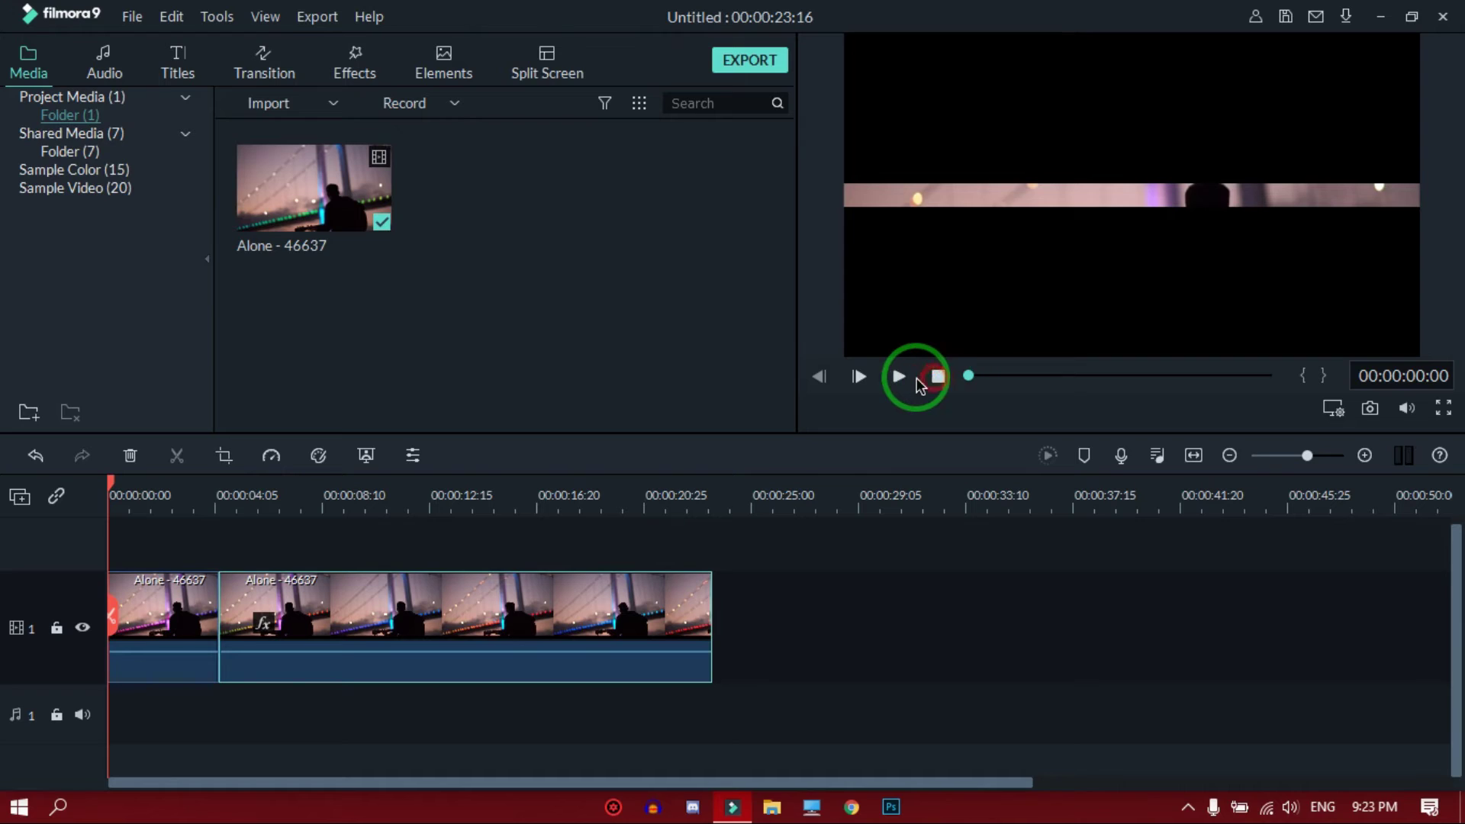
click(898, 378)
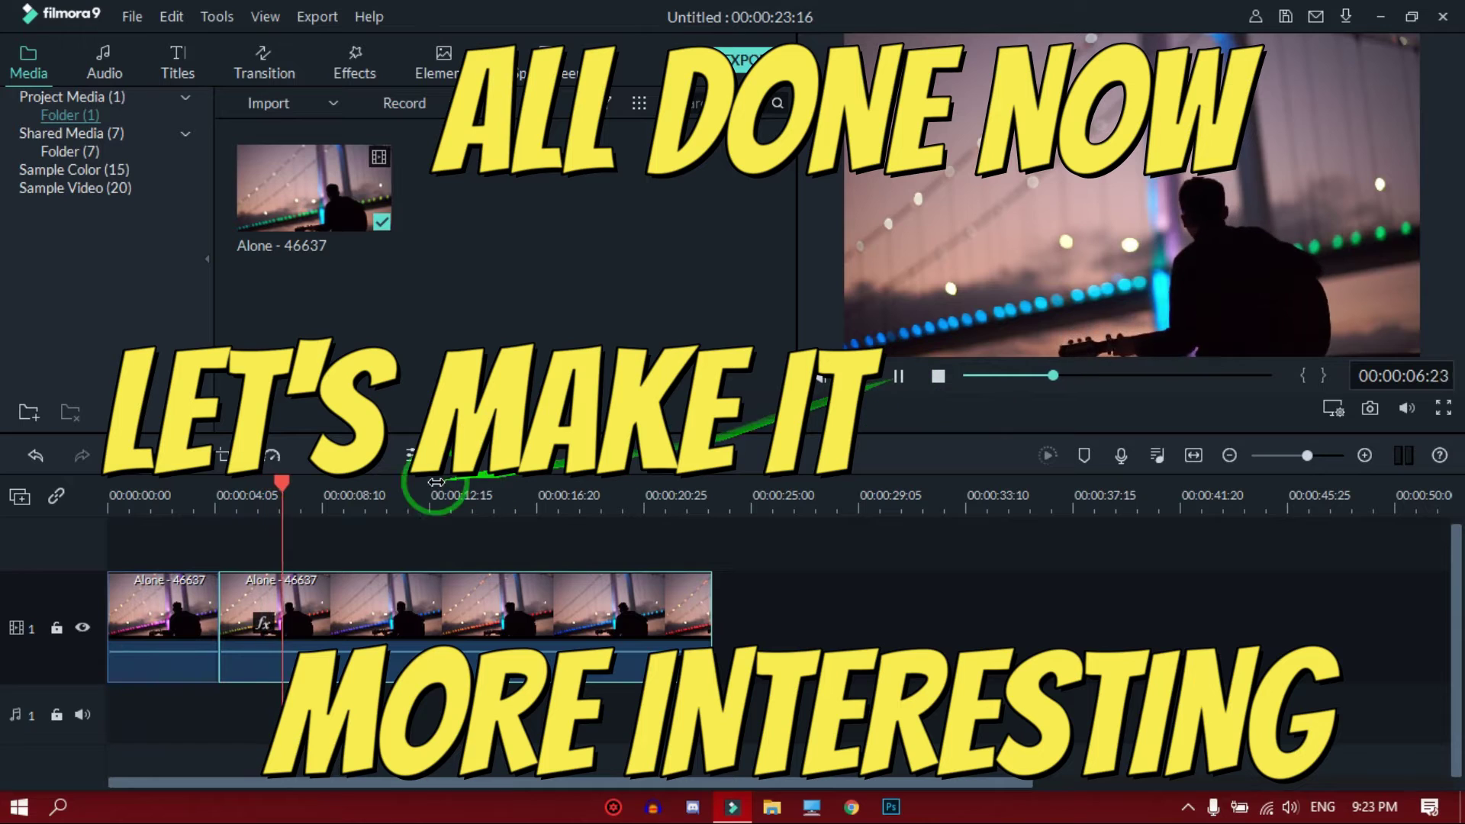
Step: Split the second segment at 00:00:09:01
click(343, 501)
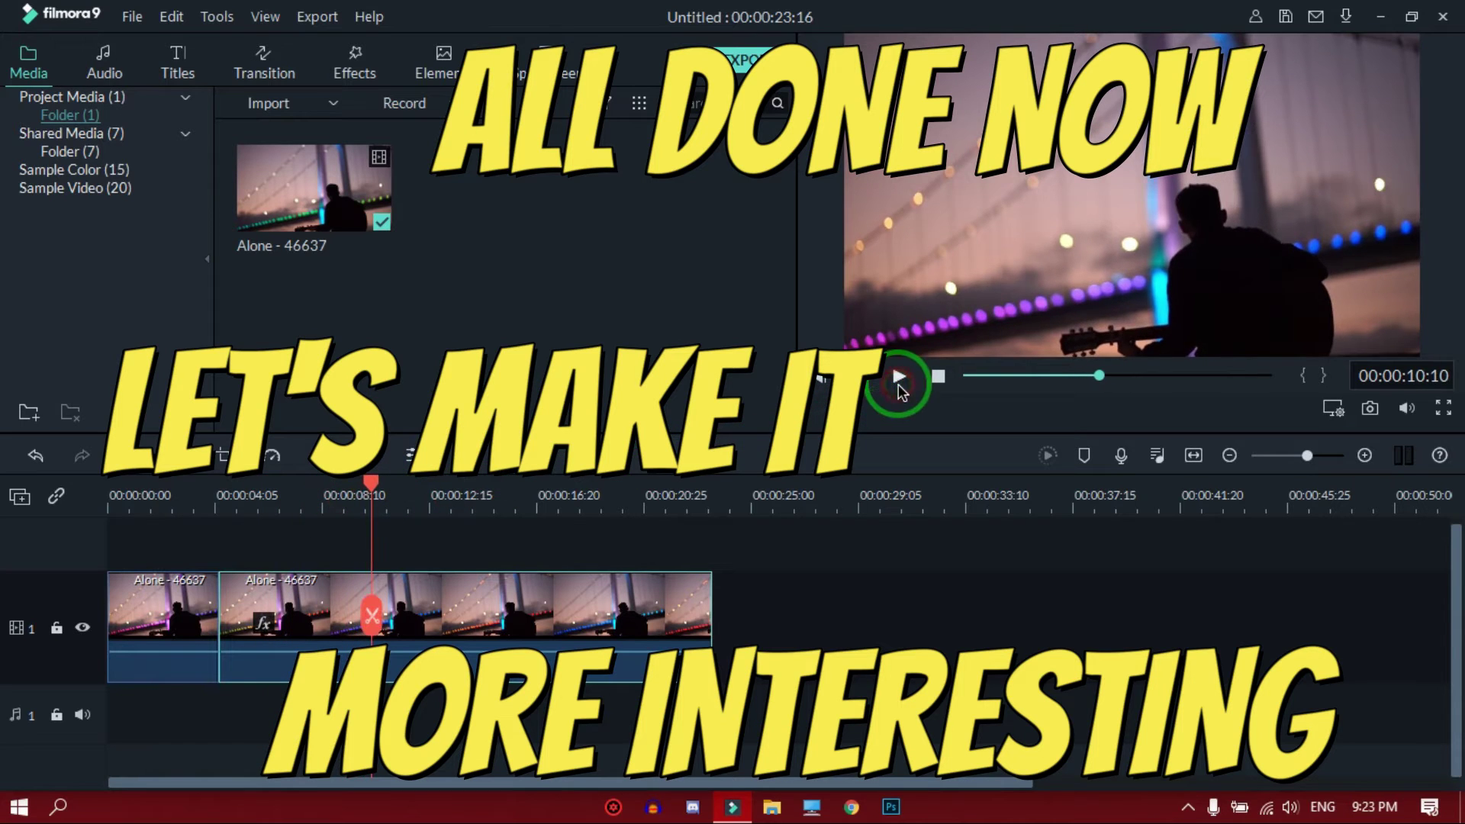
drag(379, 610, 349, 610)
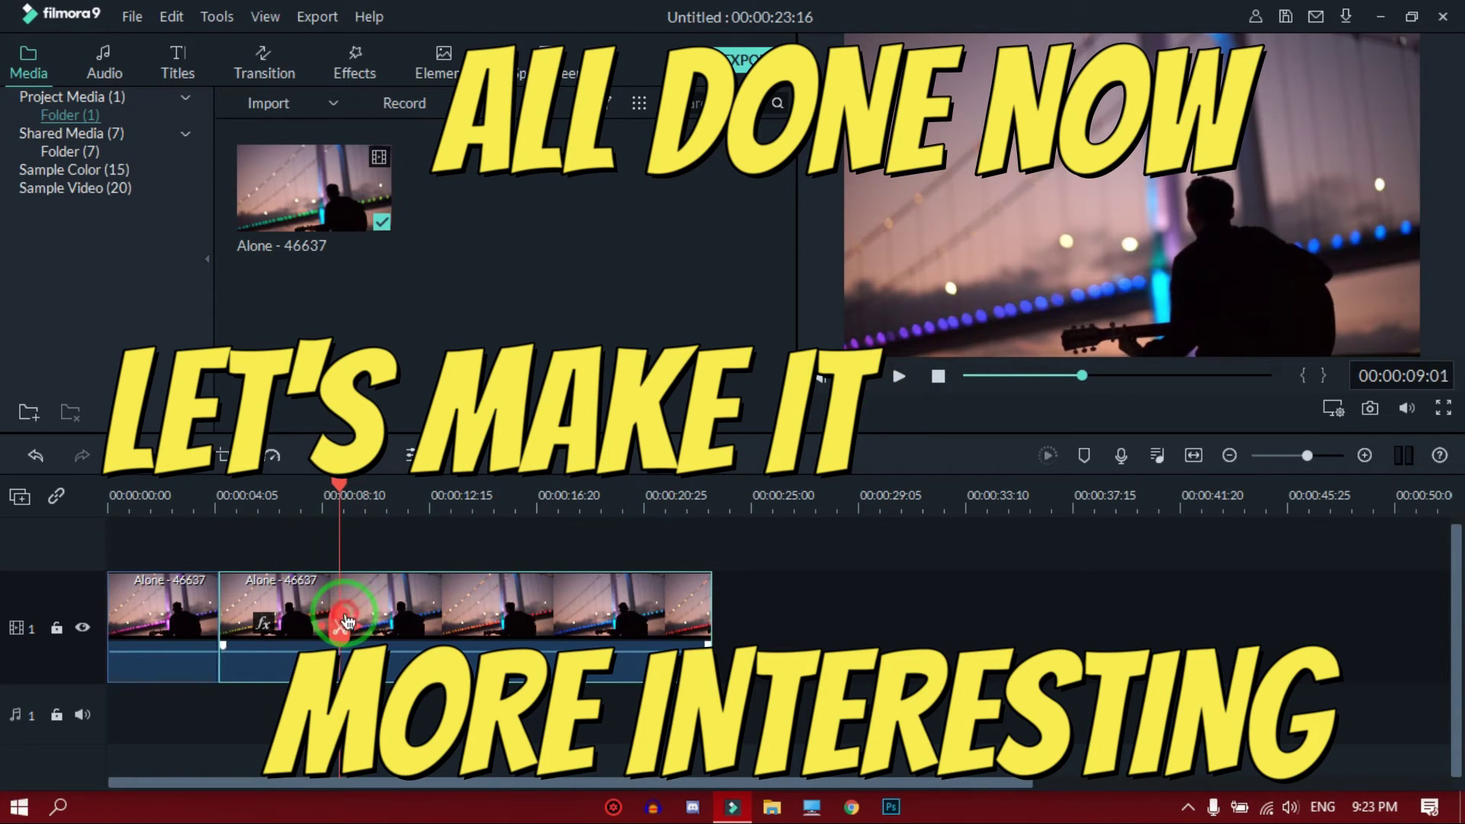
click(341, 627)
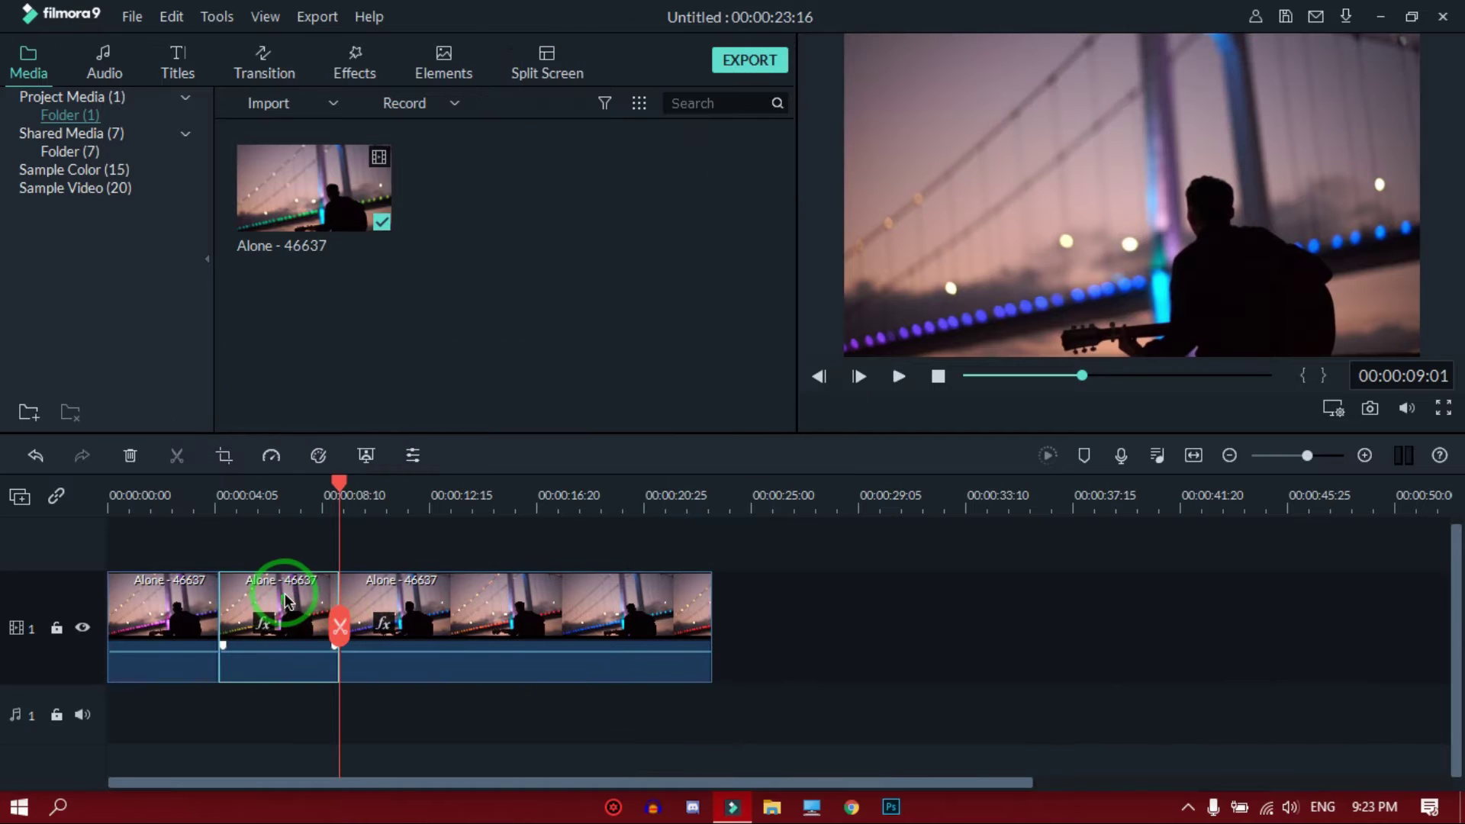
Step: Split the remaining footage at 00:00:13:25 to isolate a third segment
click(320, 632)
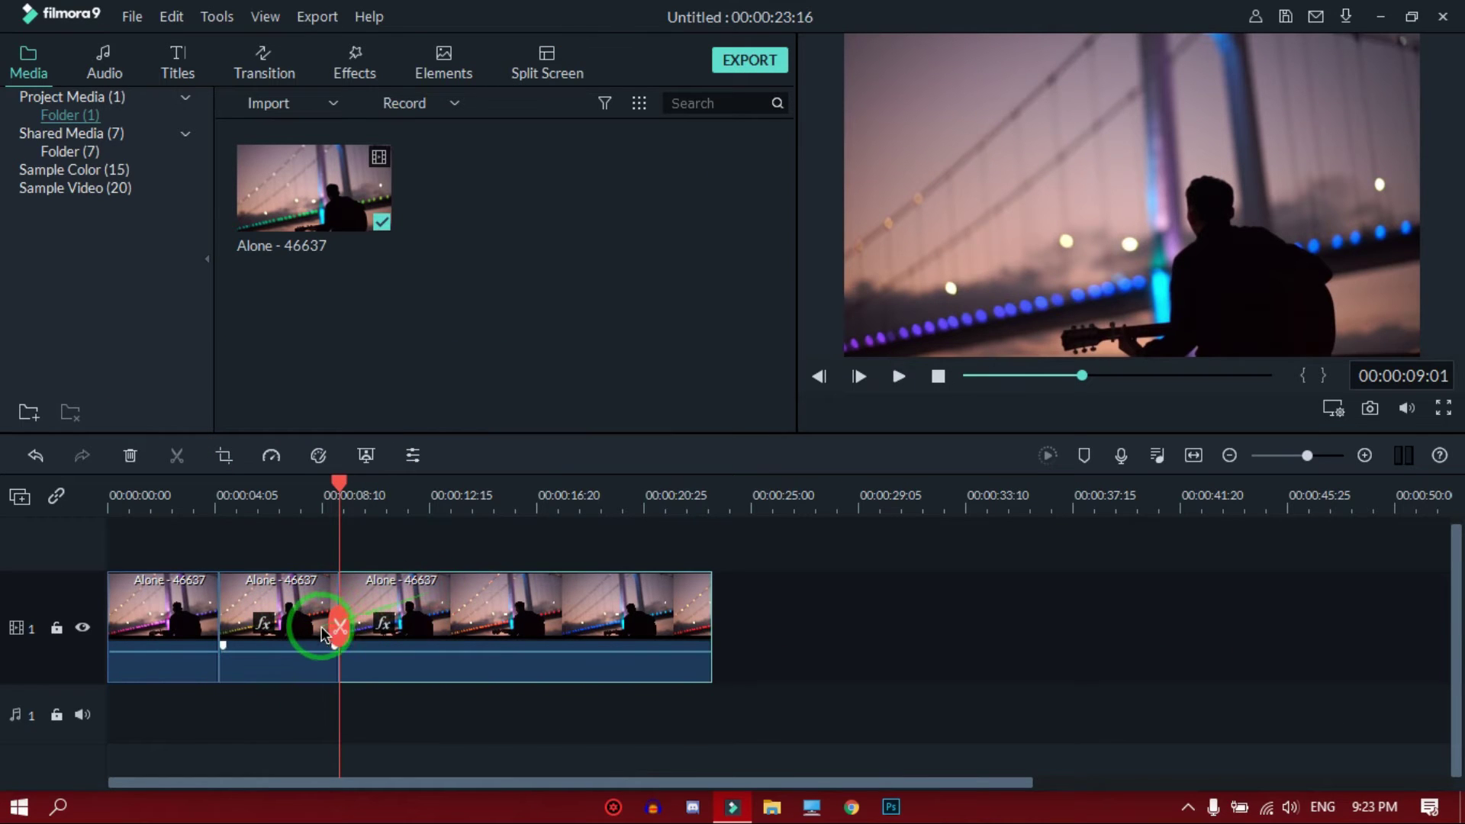
drag(336, 632, 460, 625)
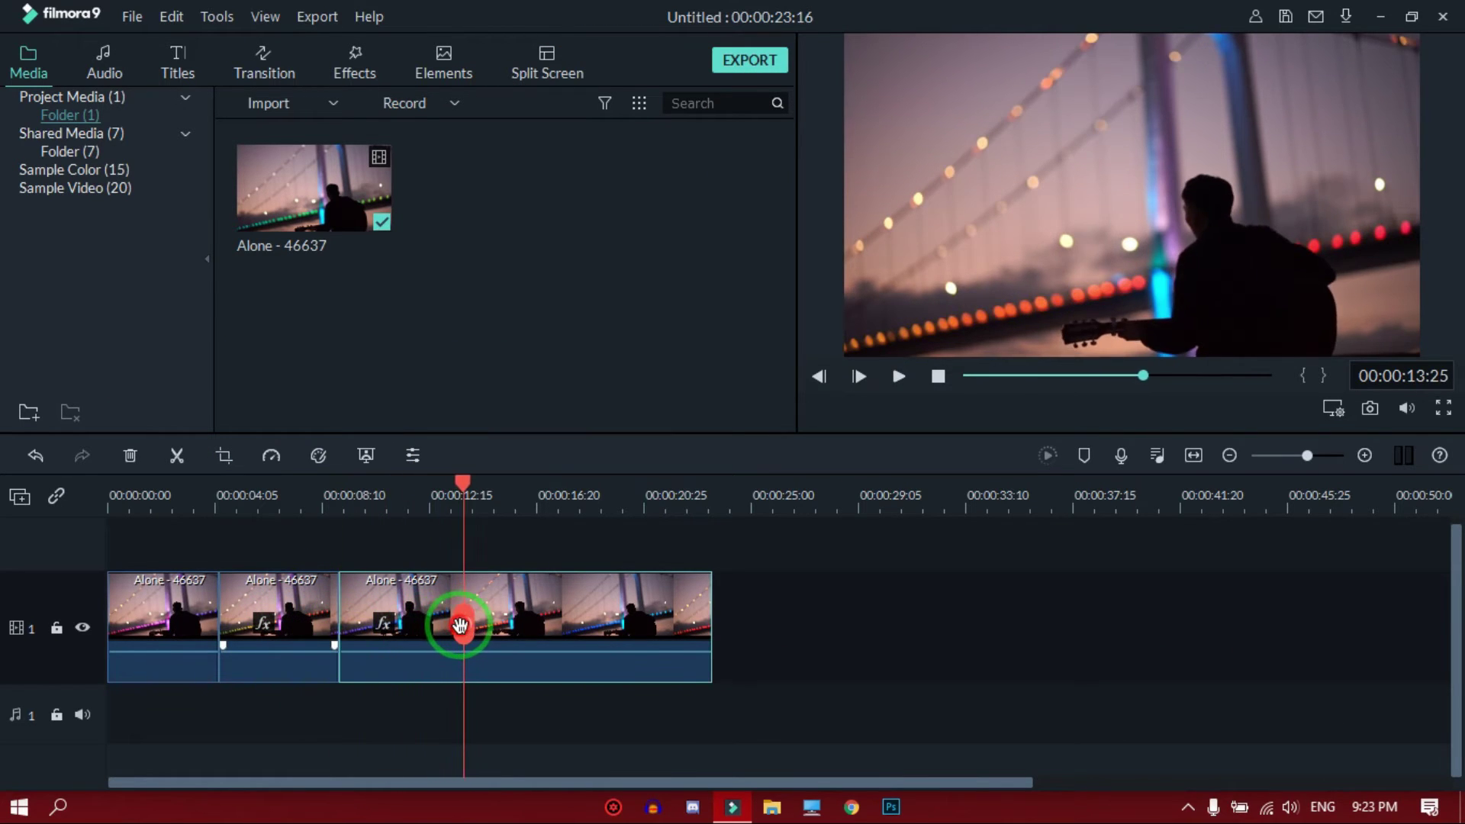
click(461, 627)
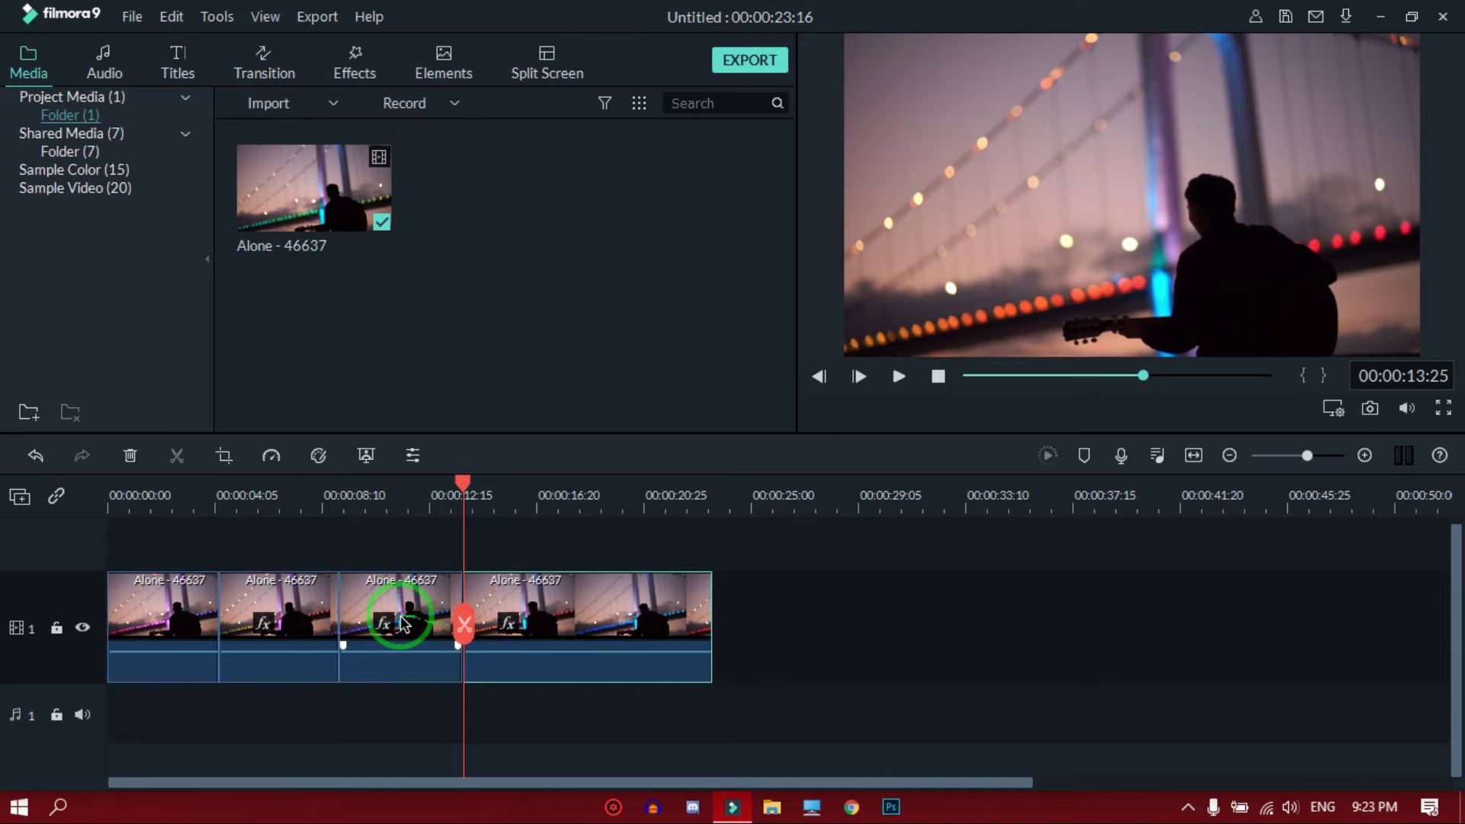
Step: Open the Pan & Zoom settings for the third segment and choose the Custom ratio
click(223, 457)
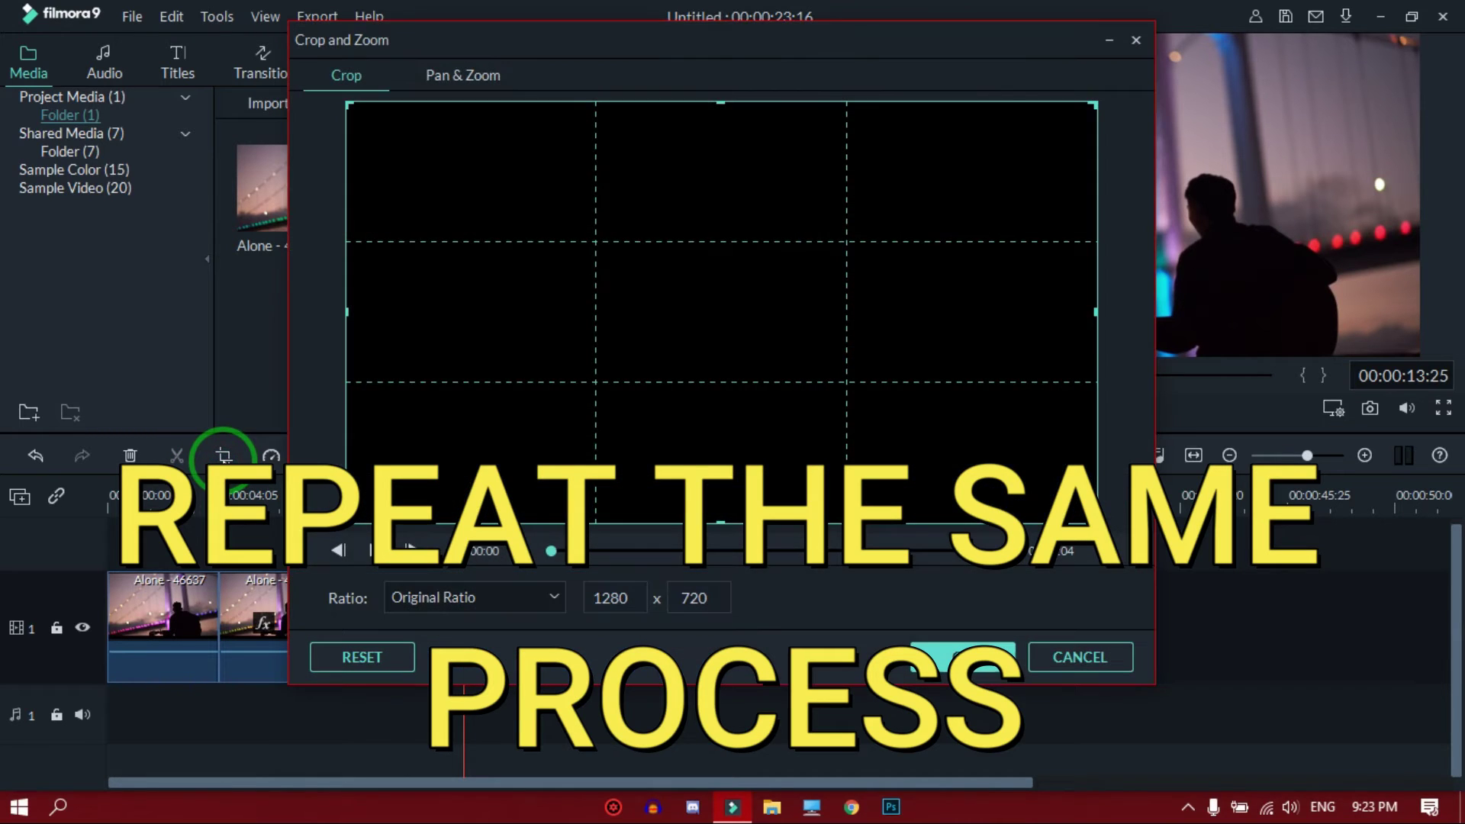
click(611, 325)
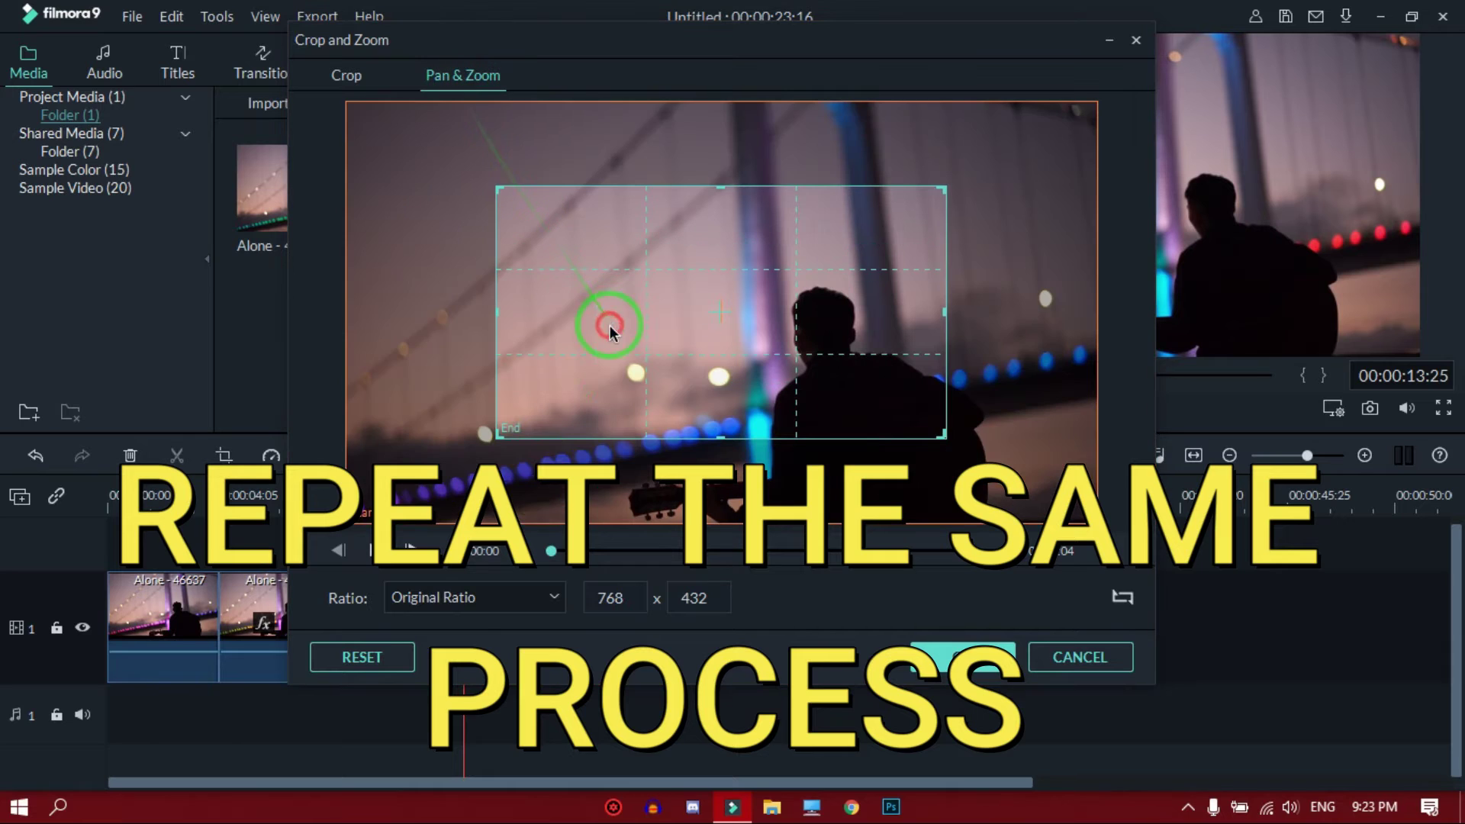
click(469, 598)
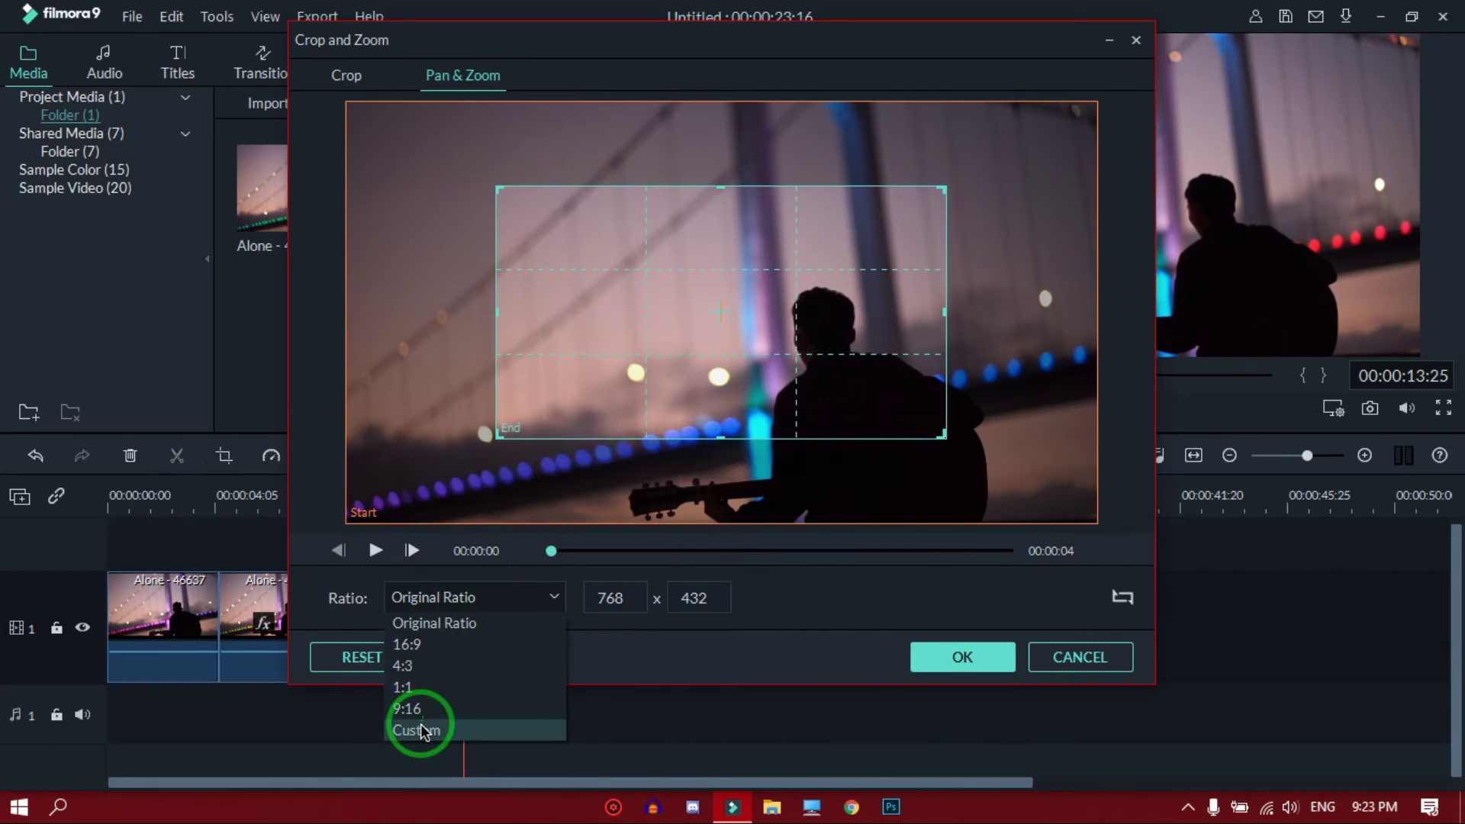
click(418, 727)
Step: Shape the third segment's End frame into a full-width centred strip of 1280 x 53, preview it, and apply the closing effect
drag(946, 317, 1101, 313)
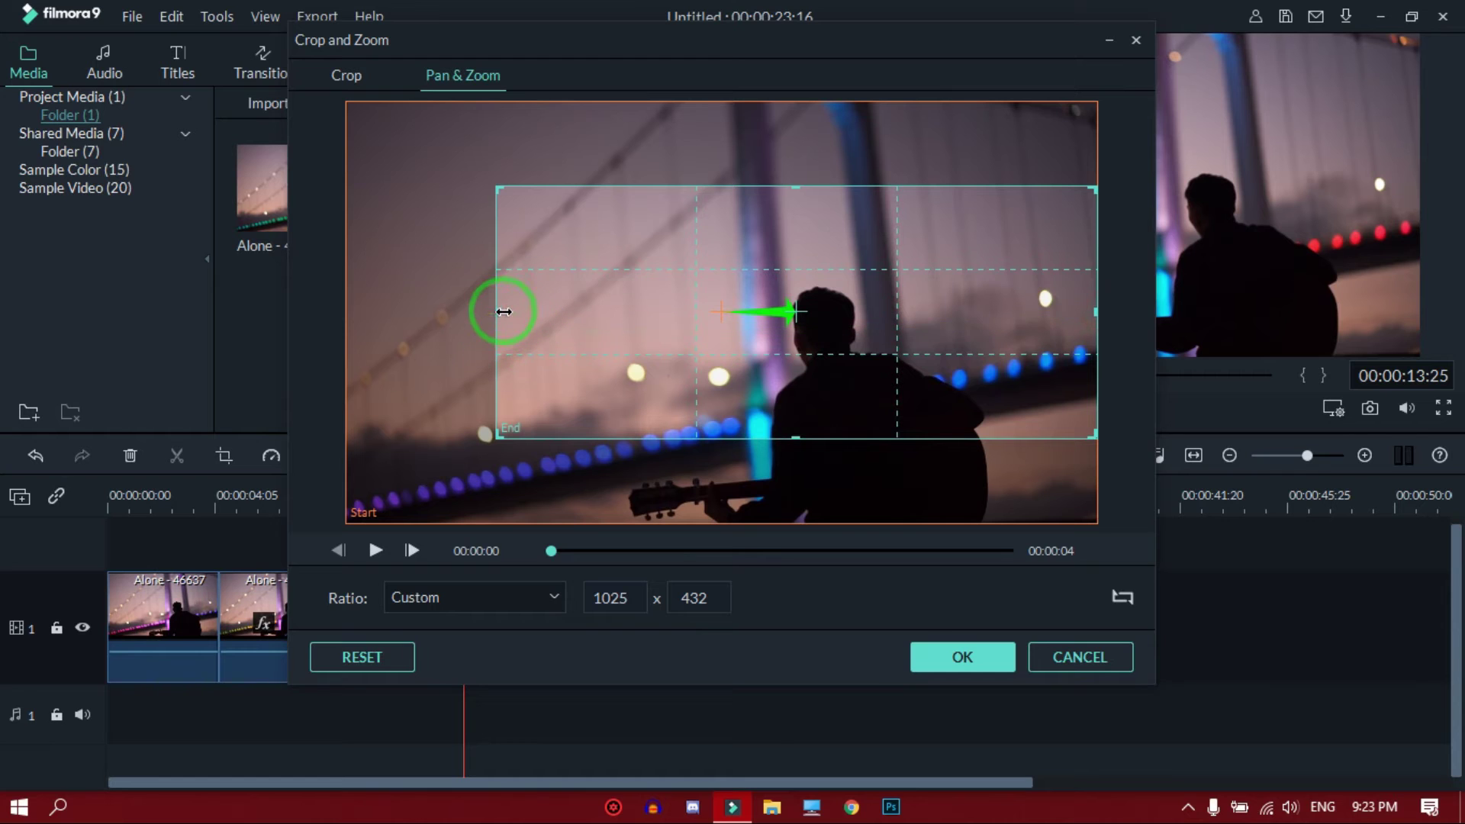
drag(504, 311, 320, 297)
drag(710, 189, 673, 317)
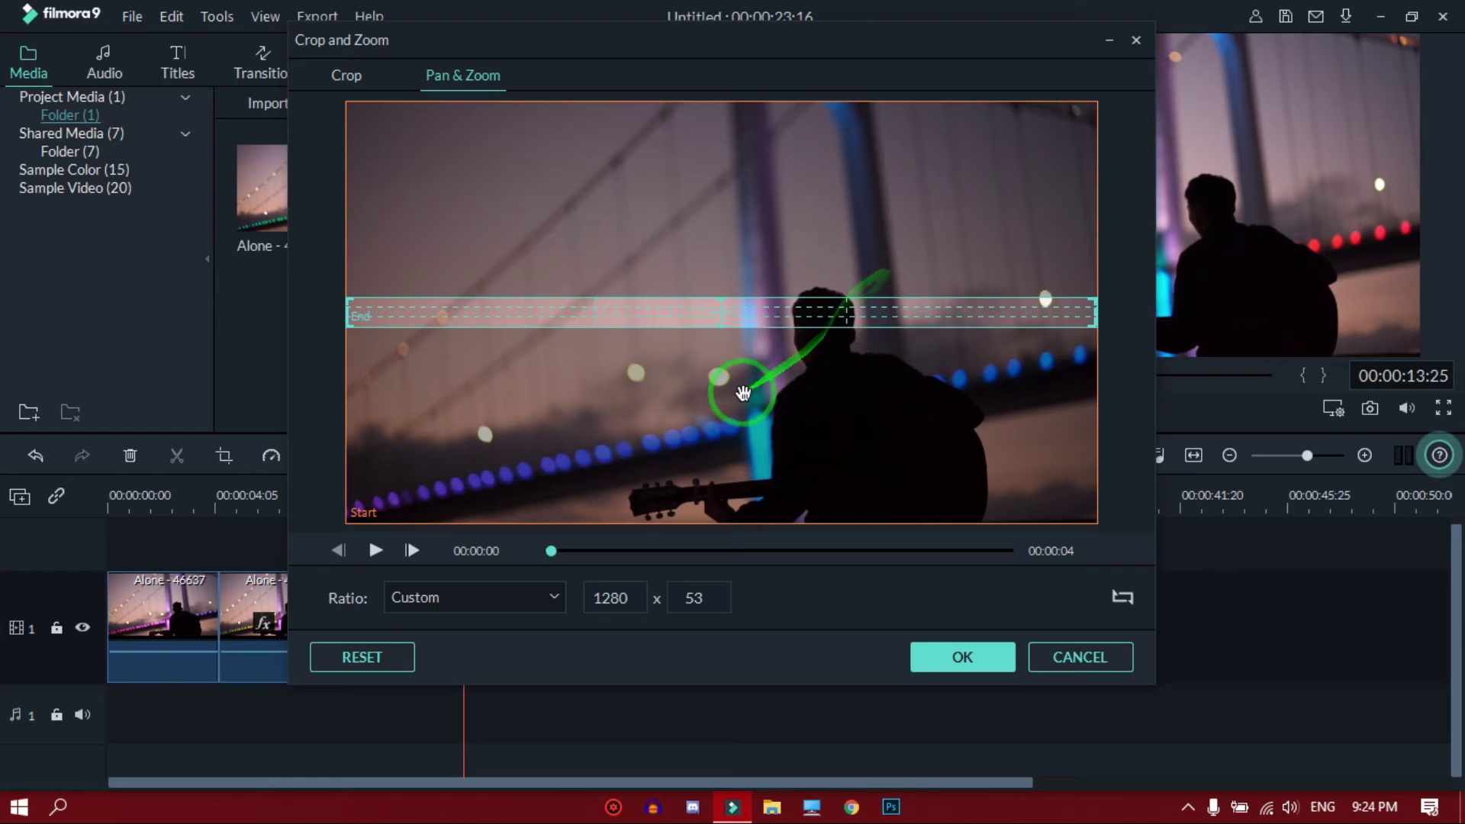
click(376, 550)
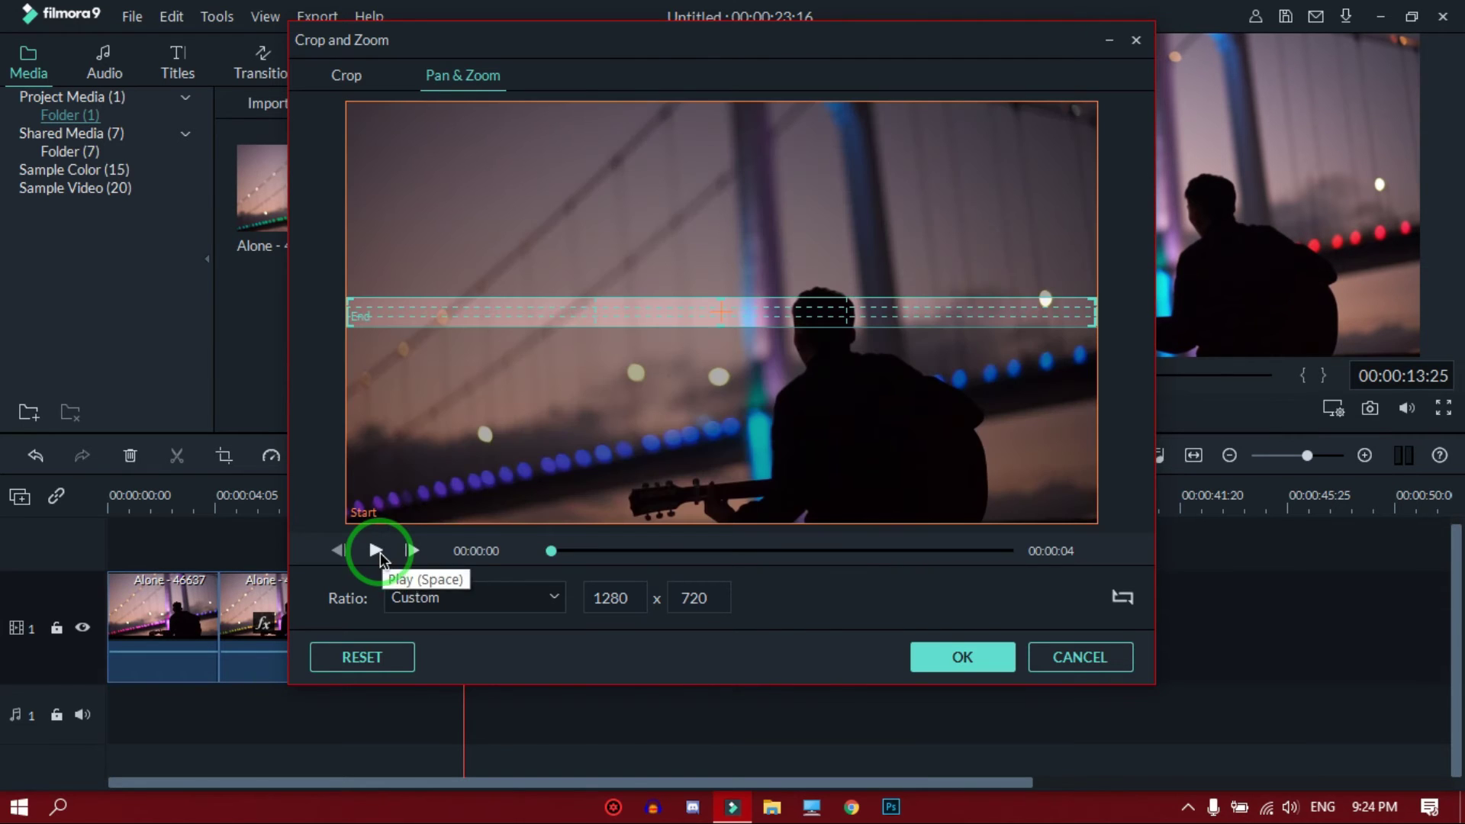
click(948, 655)
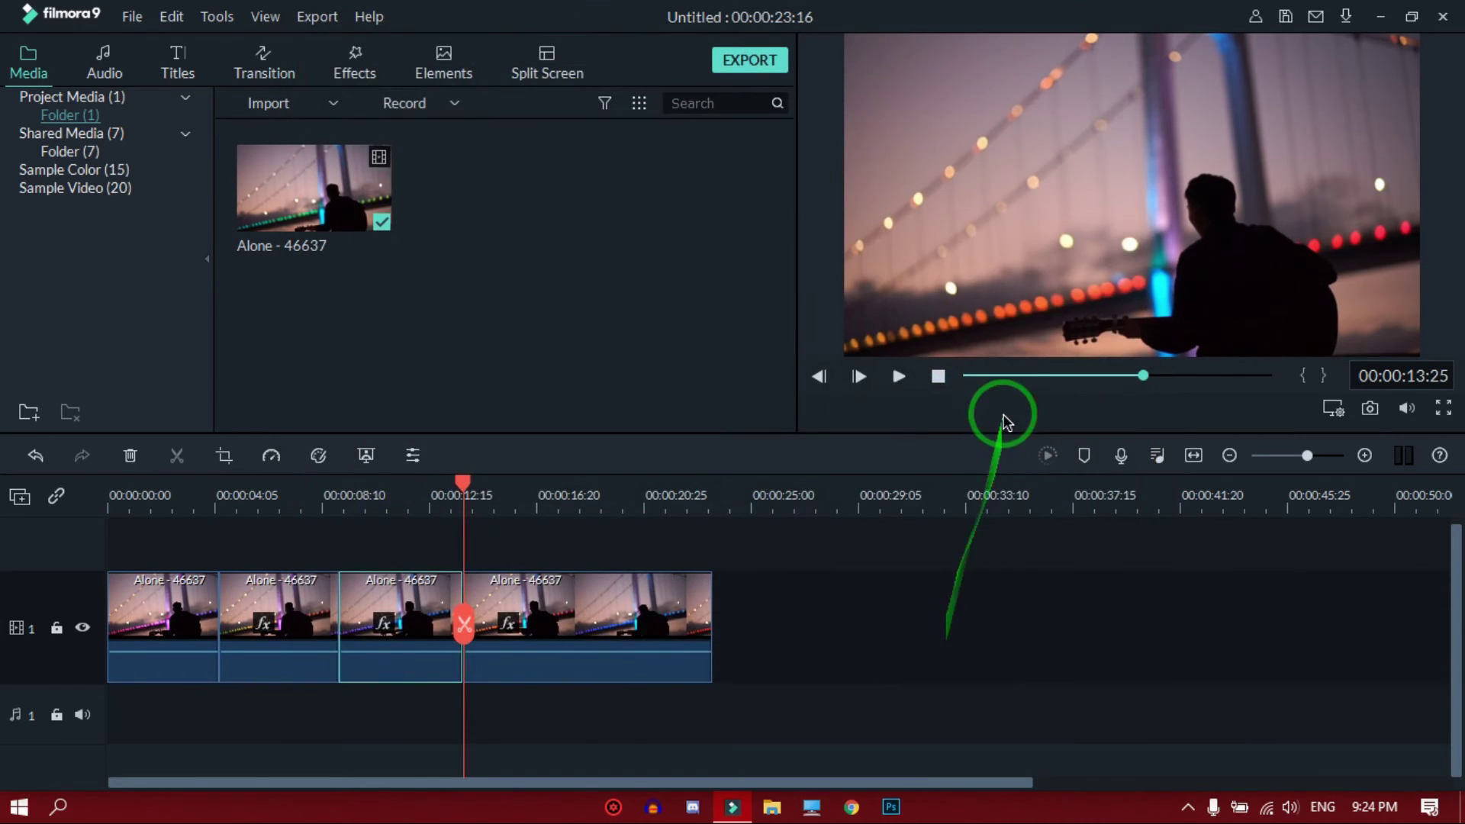
Step: Play the timeline from the beginning and delete the leftover last segment after 00:00:13:25
drag(1039, 378, 937, 404)
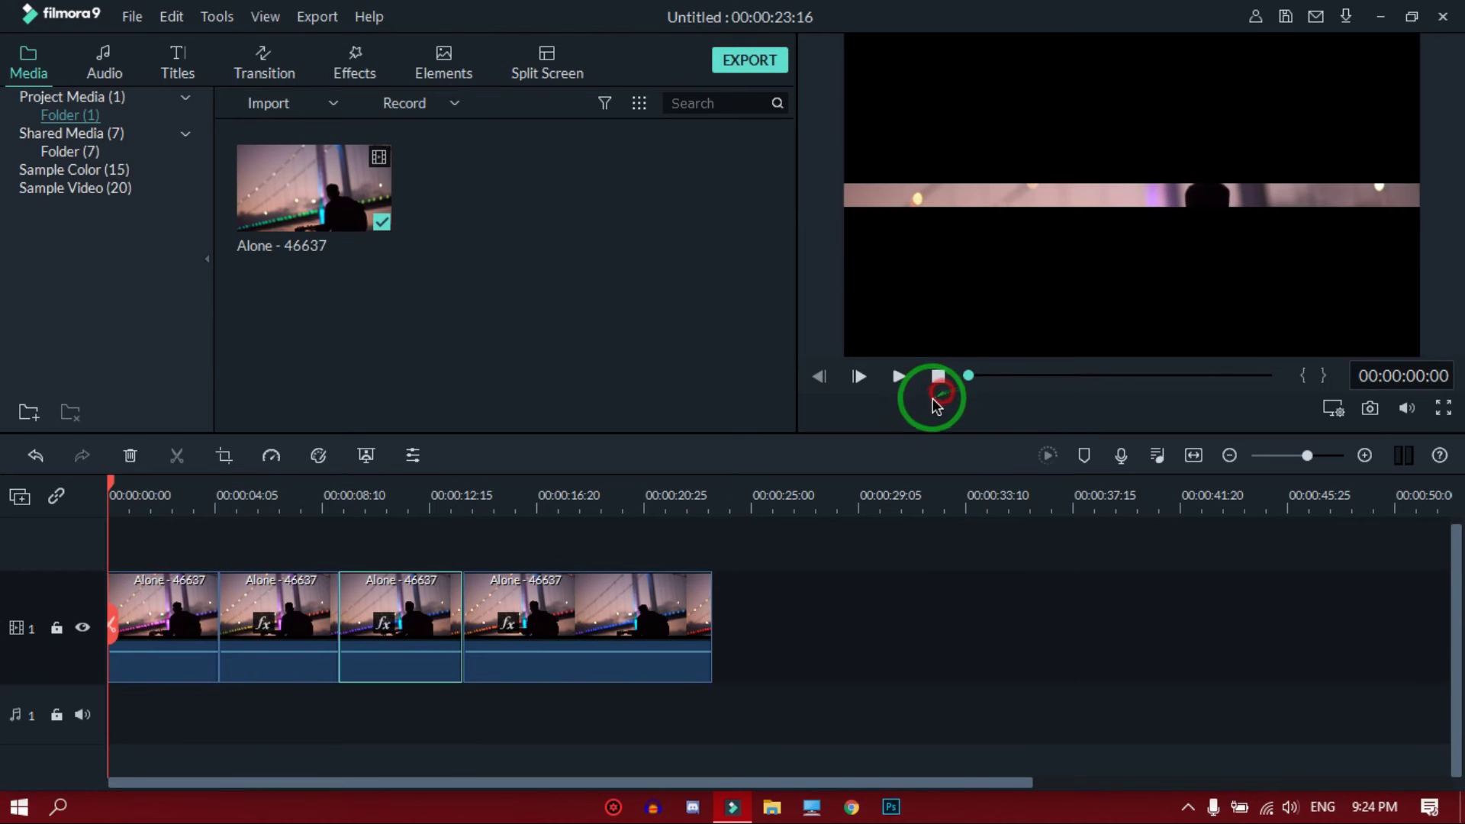
click(896, 376)
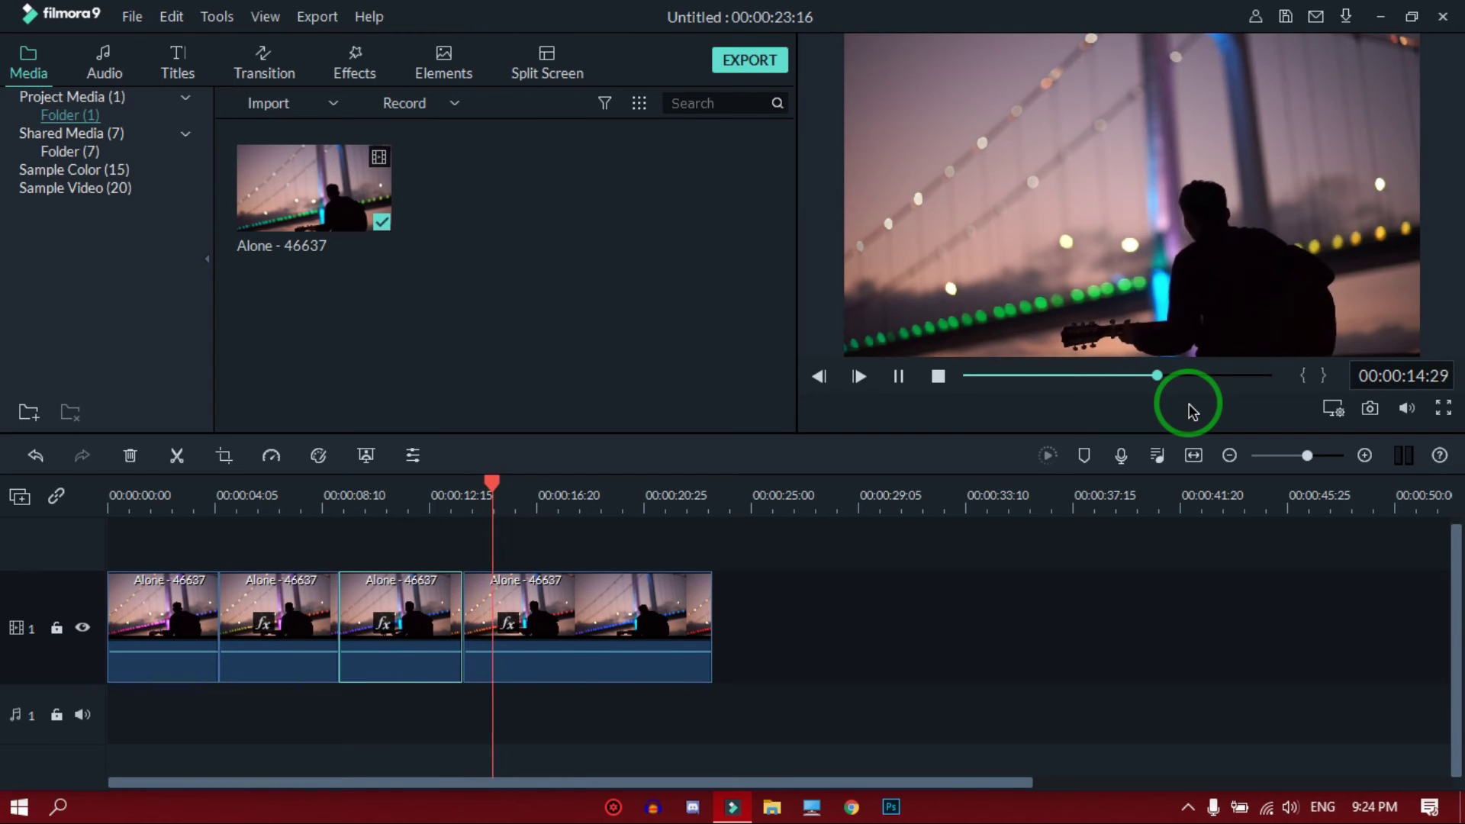
right_click(638, 593)
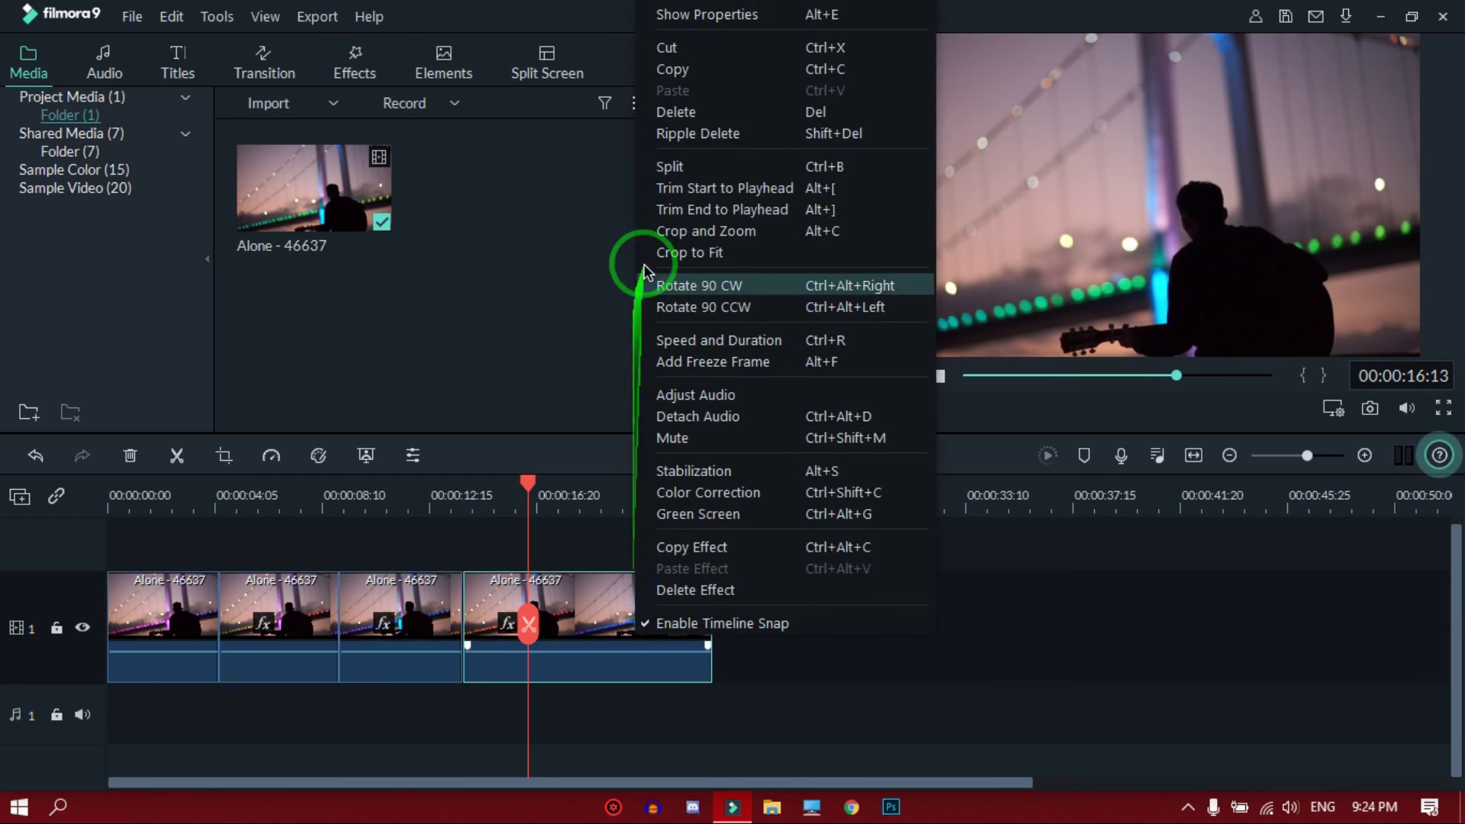
click(752, 126)
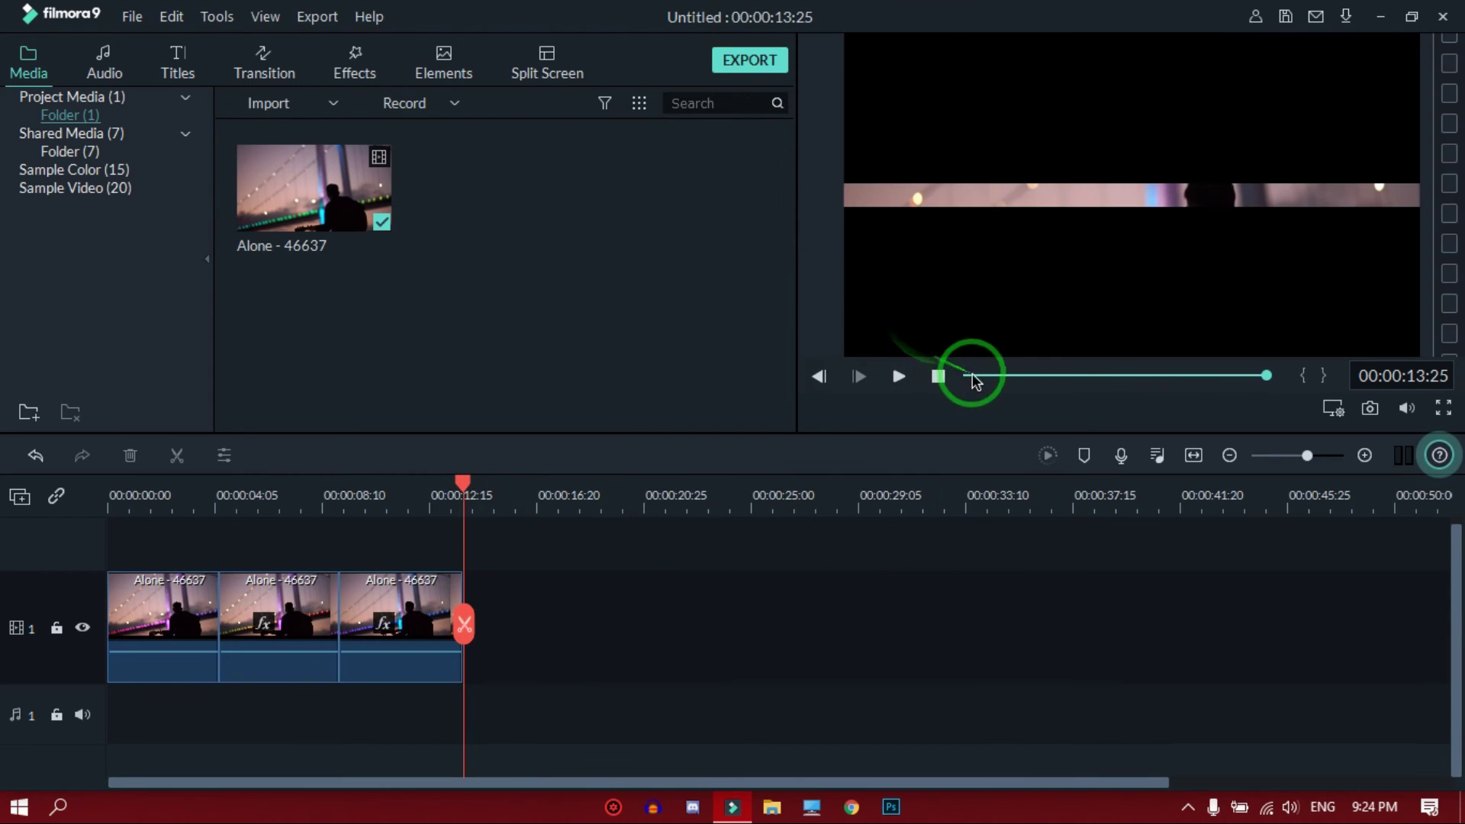
Step: Play the trimmed three-segment sequence from the beginning to review both the opening and closing effects
click(981, 378)
click(935, 380)
click(889, 386)
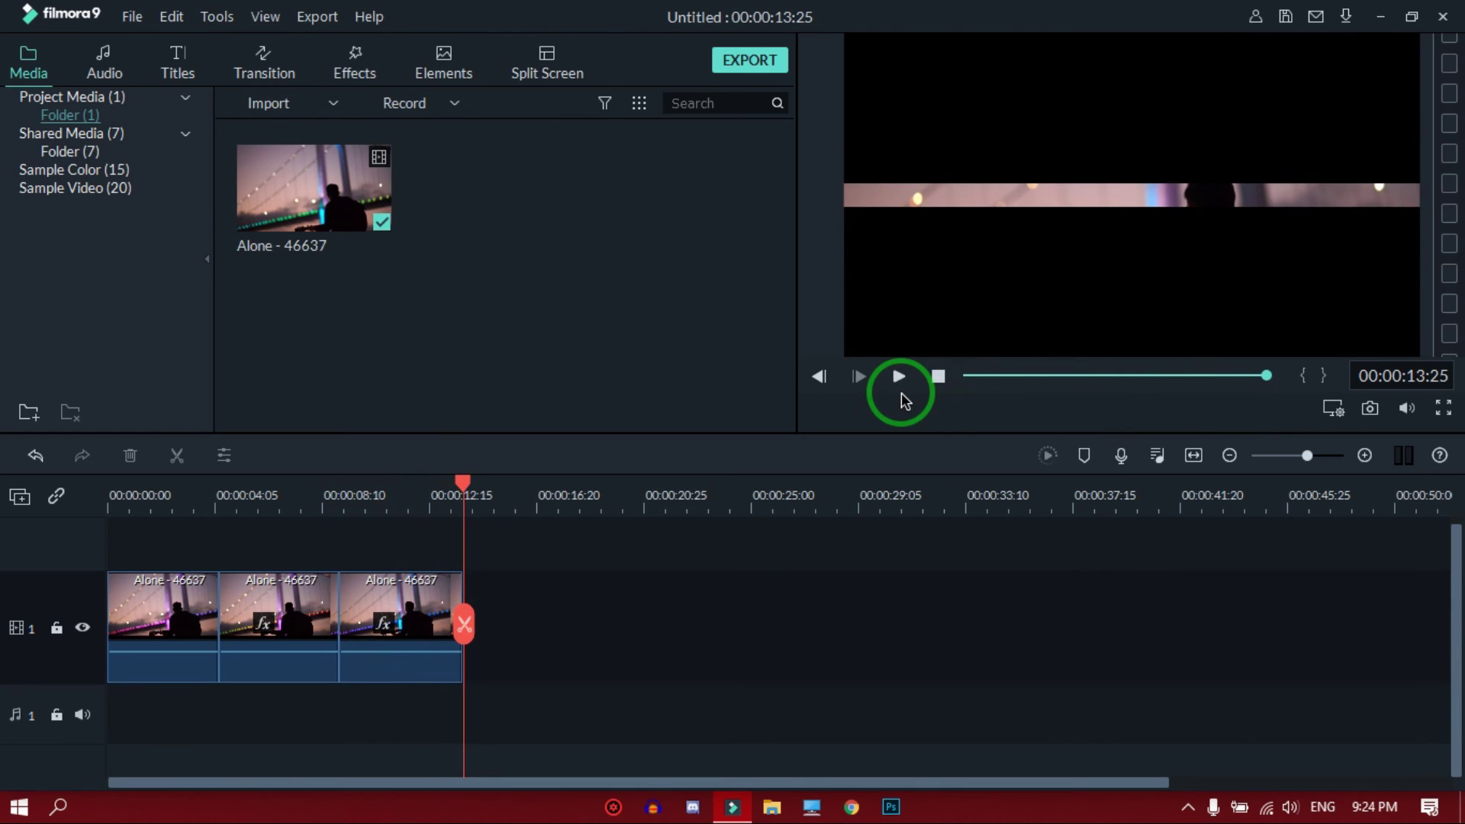
Step: Return the playhead to the start of the sequence and open the detailed settings for a local MP4 export
click(1007, 376)
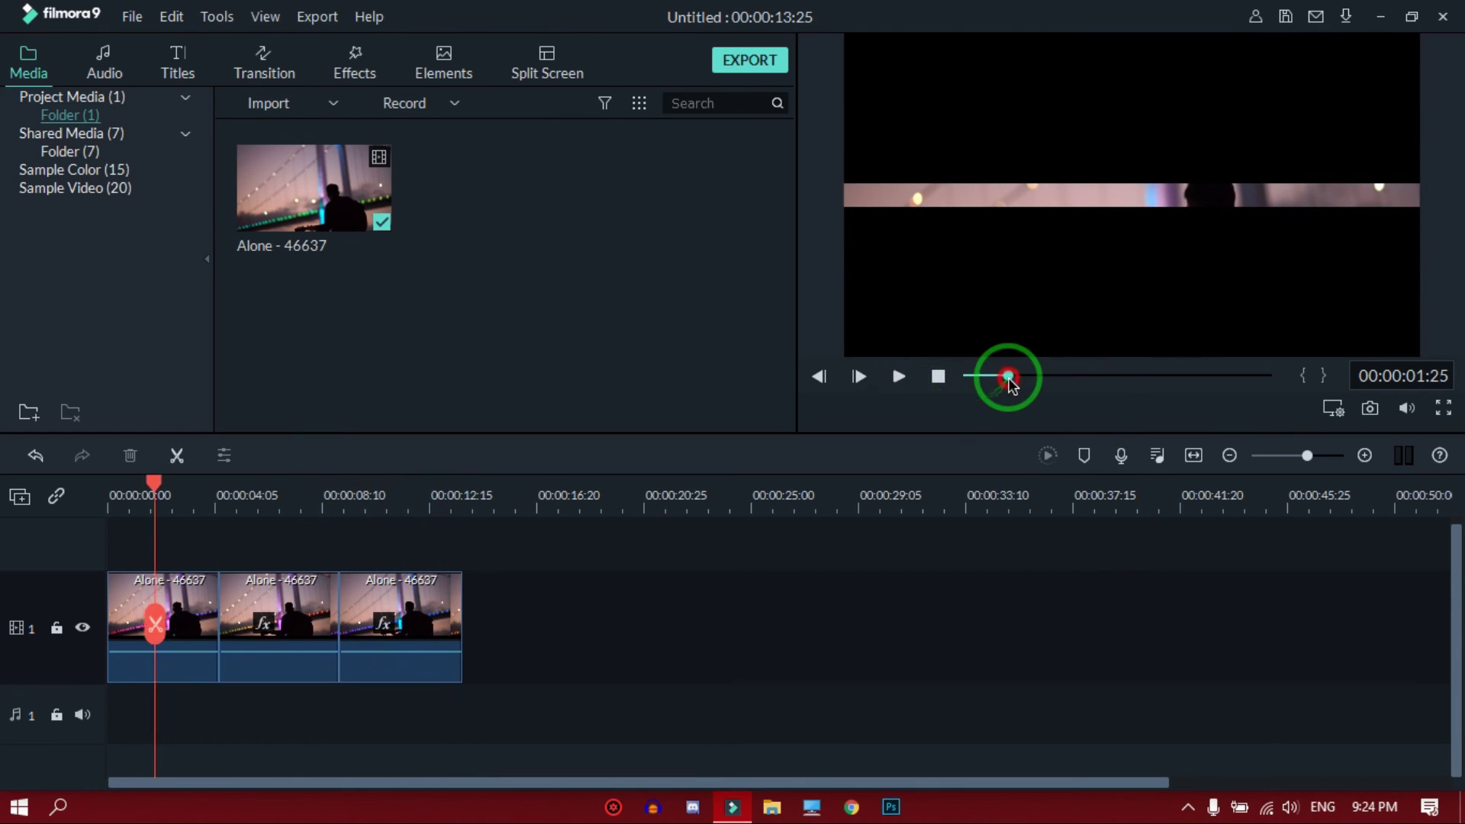
click(936, 377)
click(757, 67)
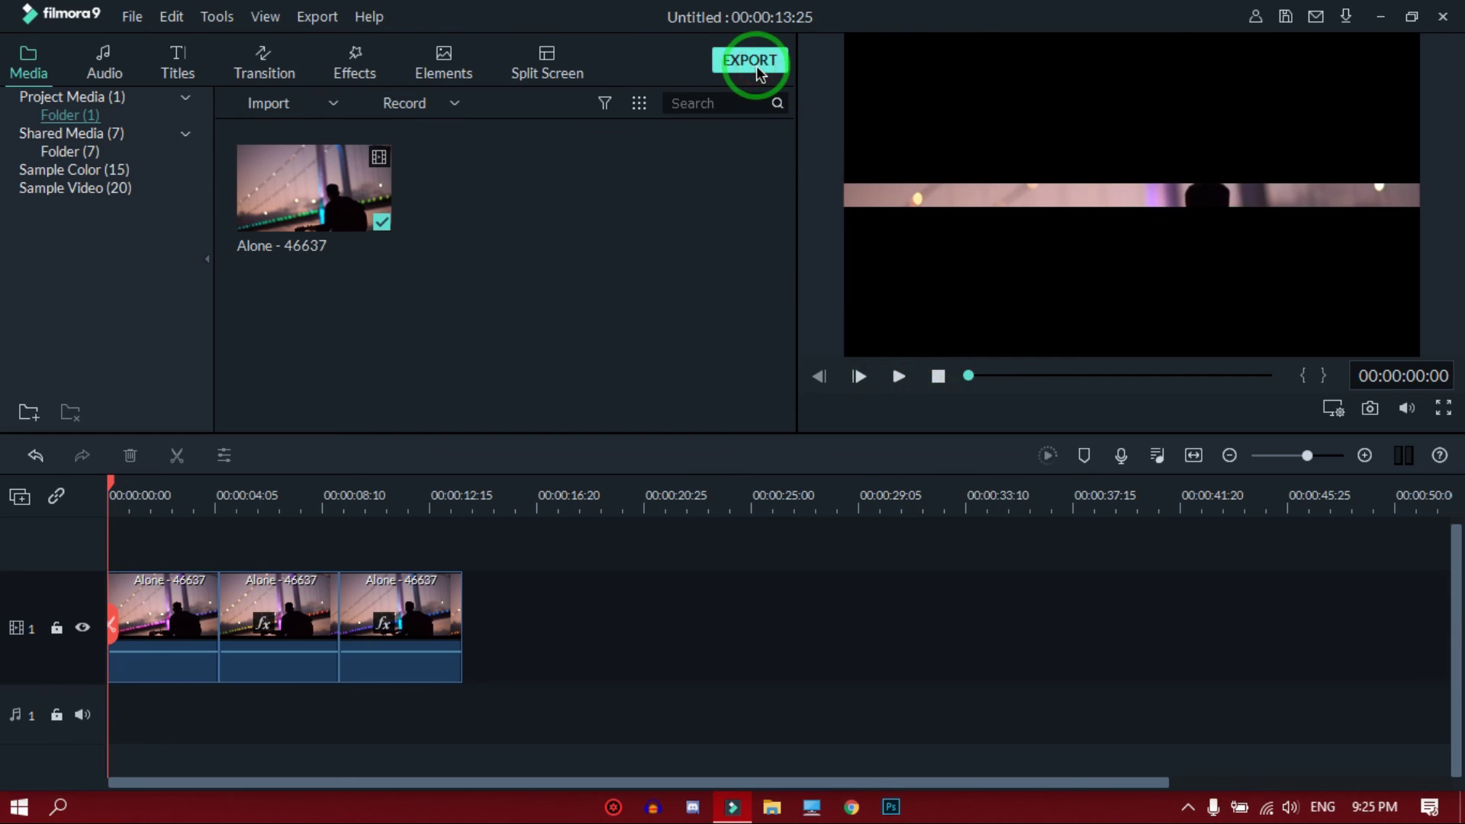
click(864, 341)
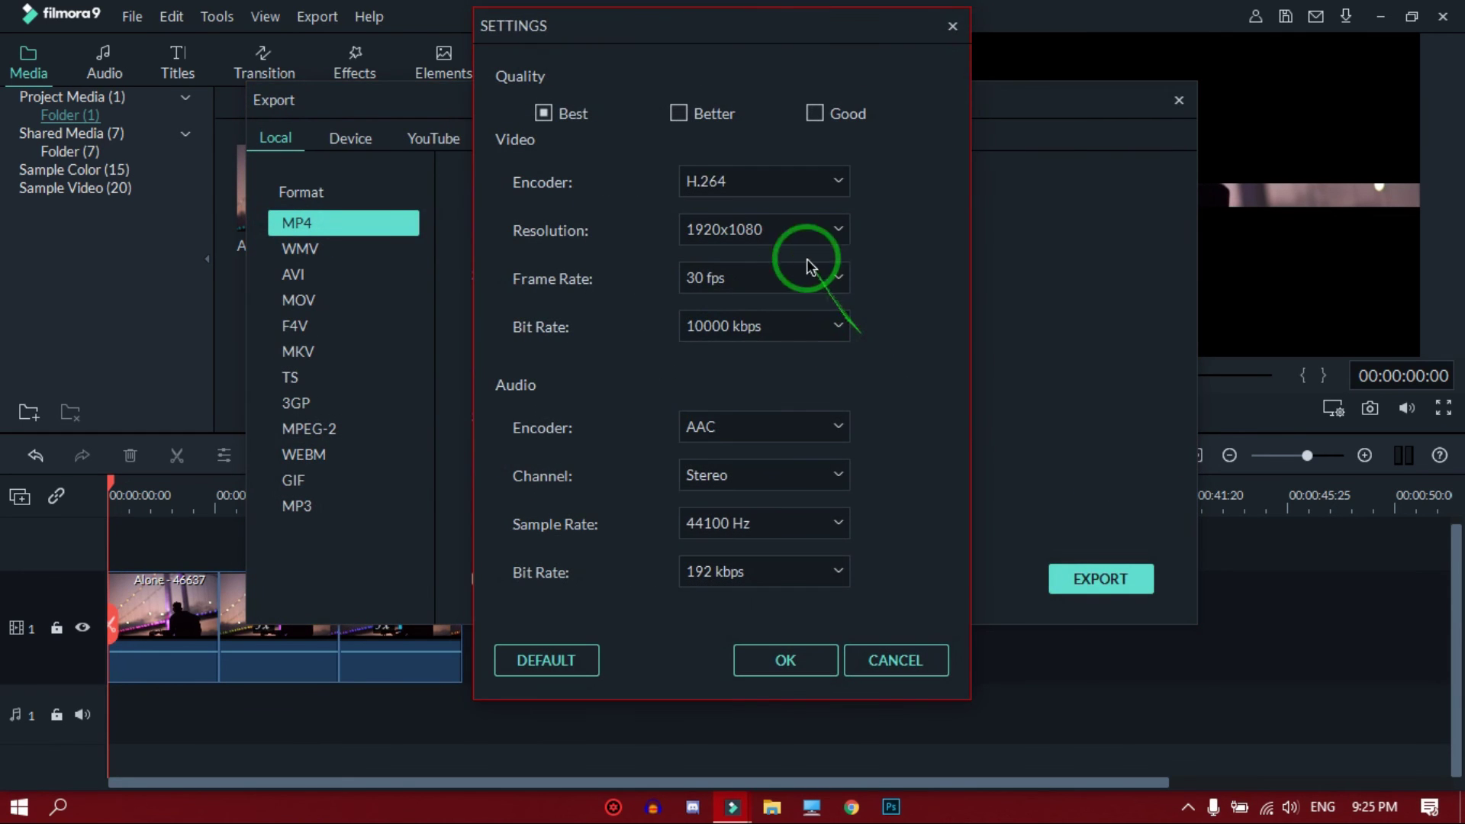
Step: Accept Best quality with H.264, 1920x1080, 30 fps and 10000 kbps, and export the sequence as an MP4 file
click(760, 283)
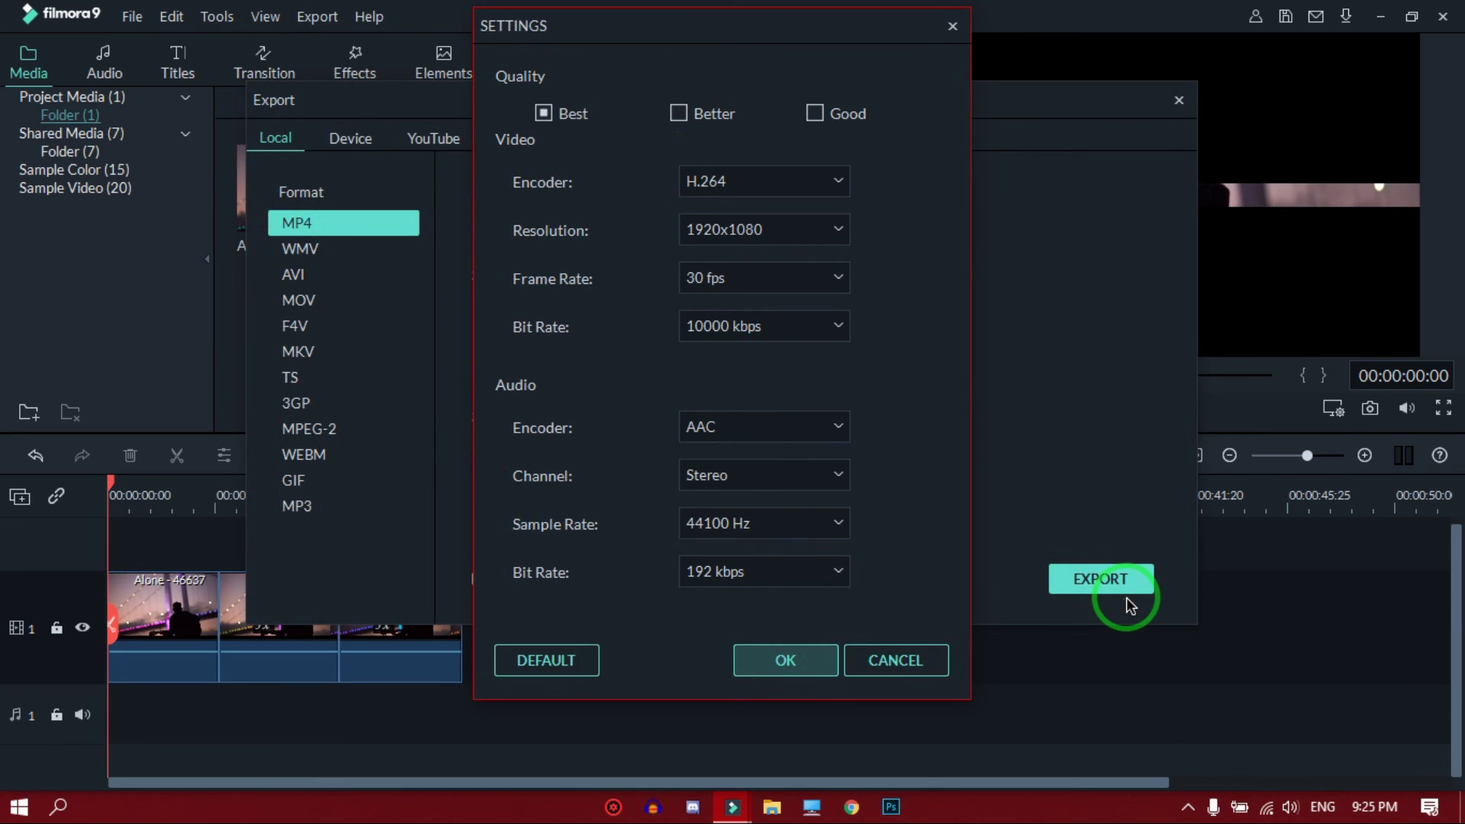
click(786, 659)
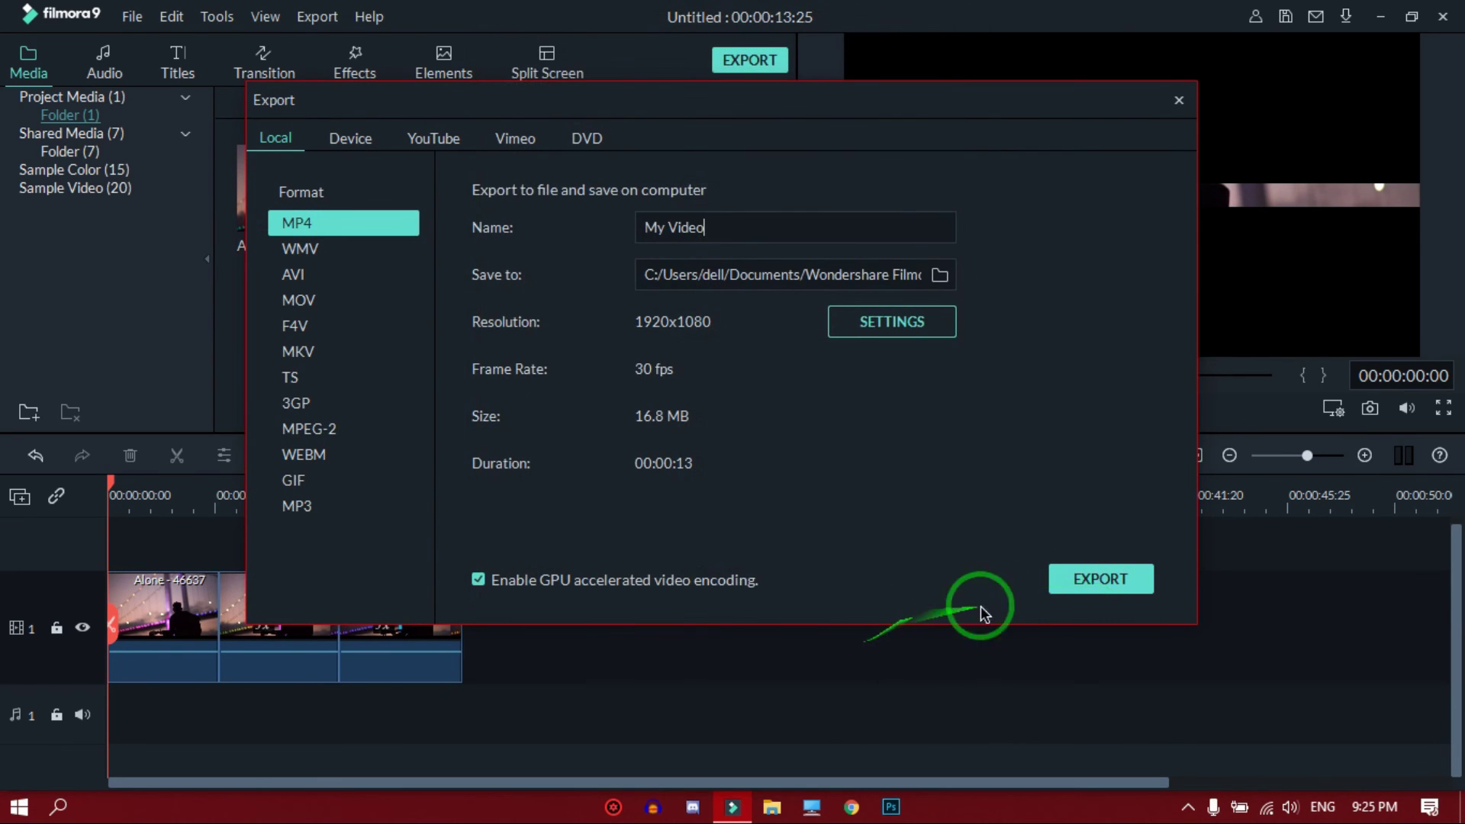
click(1105, 583)
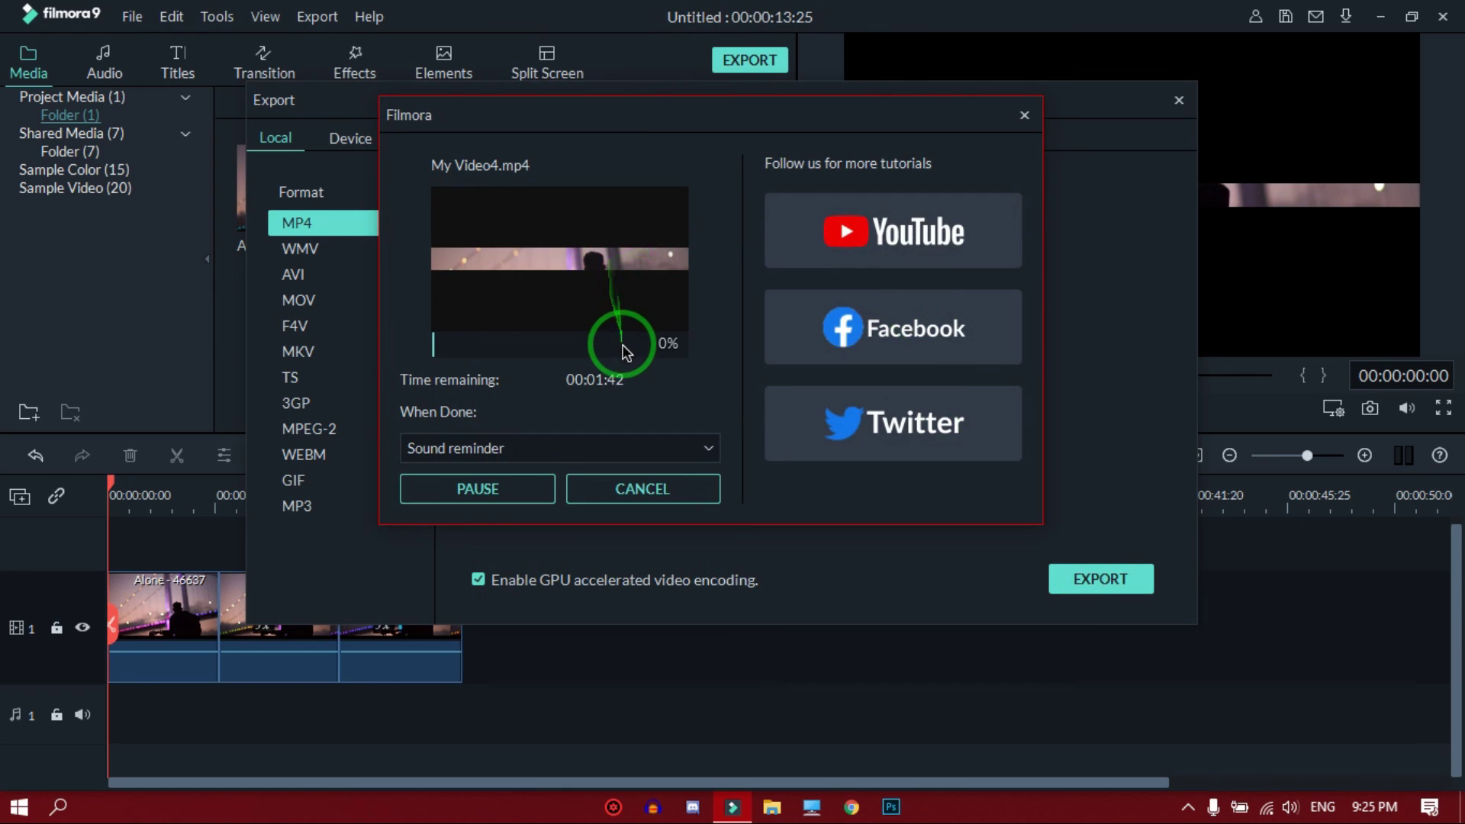